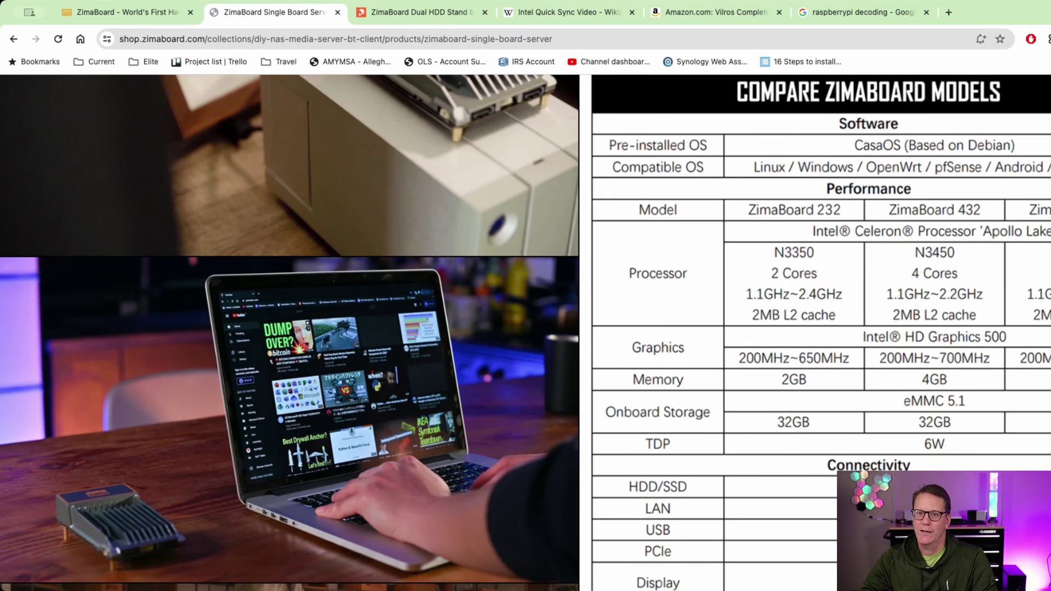
{"action": "scroll", "coordinate": [945, 239], "scroll_direction": "down", "scroll_amount": 3}
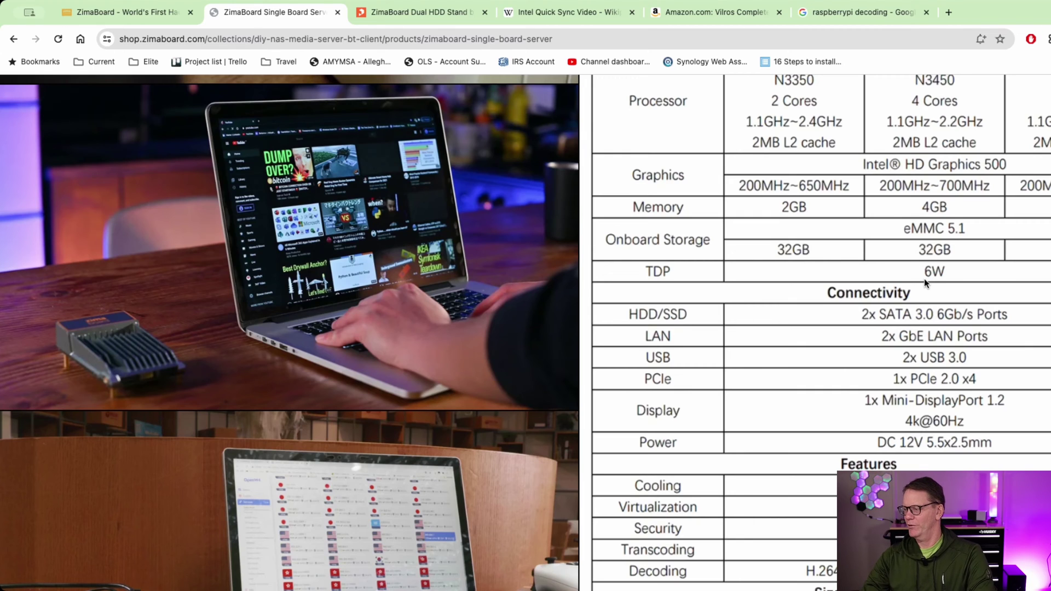
{"action": "scroll", "coordinate": [909, 325], "scroll_direction": "down", "scroll_amount": 5}
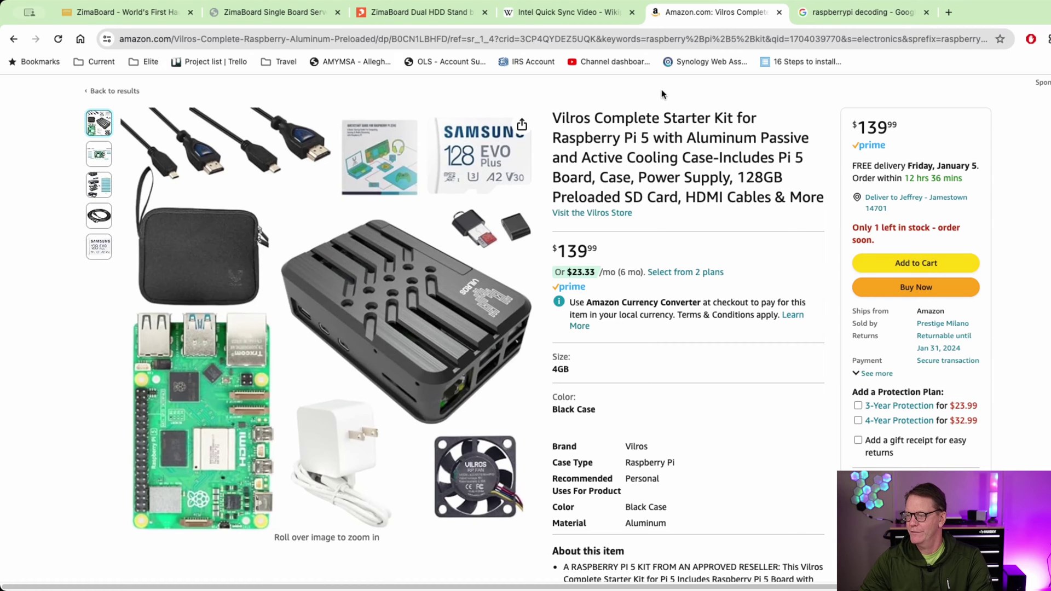
Zoom into the Vilros Raspberry Pi 5 complete starter kit's product images on Amazon.
{"action": "mouse_move", "coordinate": [403, 318]}
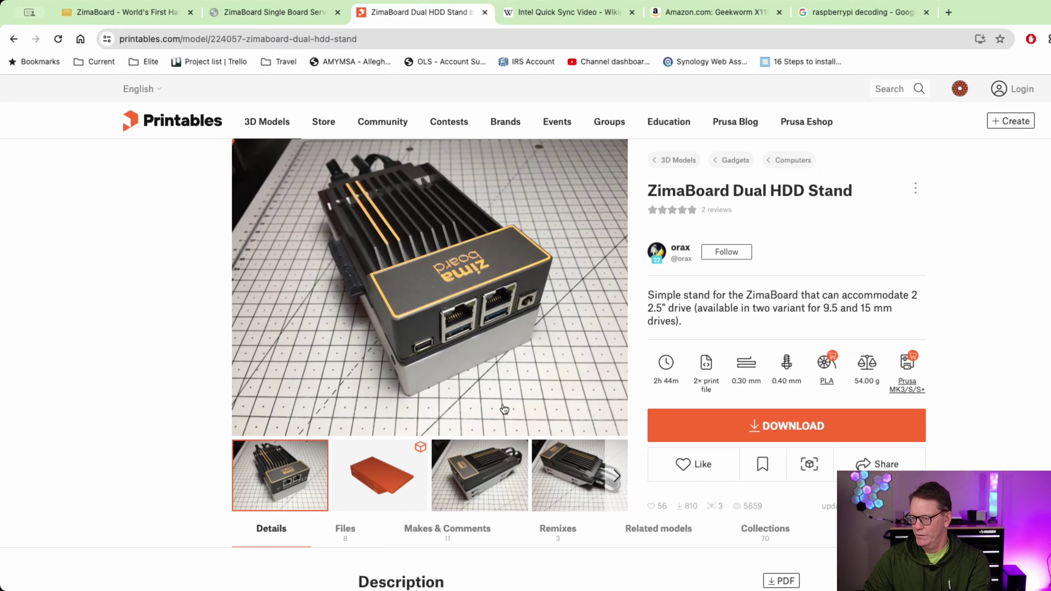
View the fourth gallery photo of the ZimaBoard Dual HDD Stand on Printables.
{"action": "left_click", "coordinate": [564, 479]}
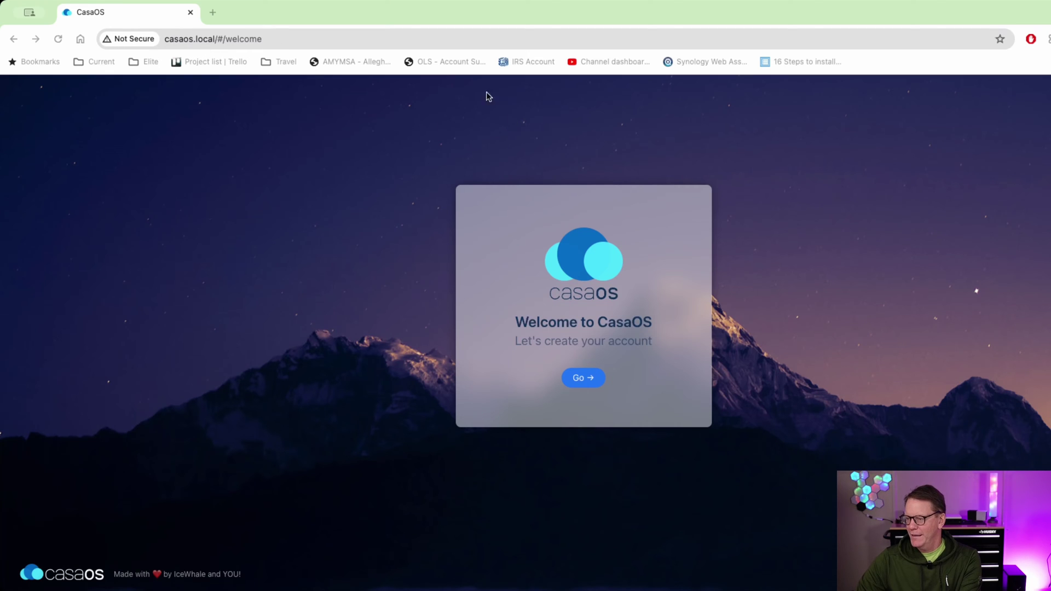
Create the first CasaOS user account with Chrome's saved username and password.
{"action": "left_click", "coordinate": [584, 377]}
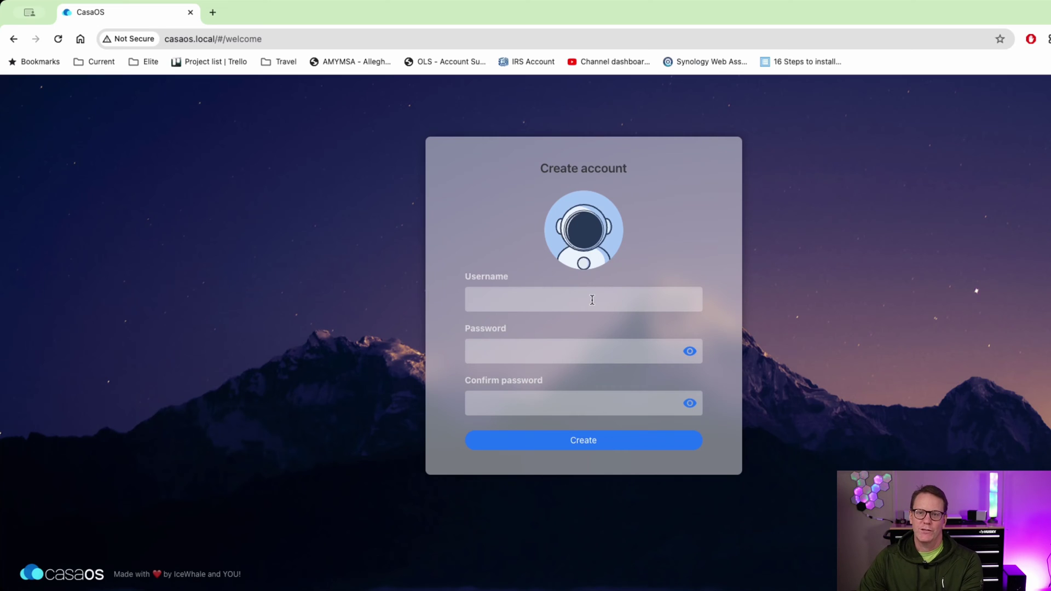
{"action": "left_click", "coordinate": [593, 299]}
{"action": "left_click", "coordinate": [548, 326]}
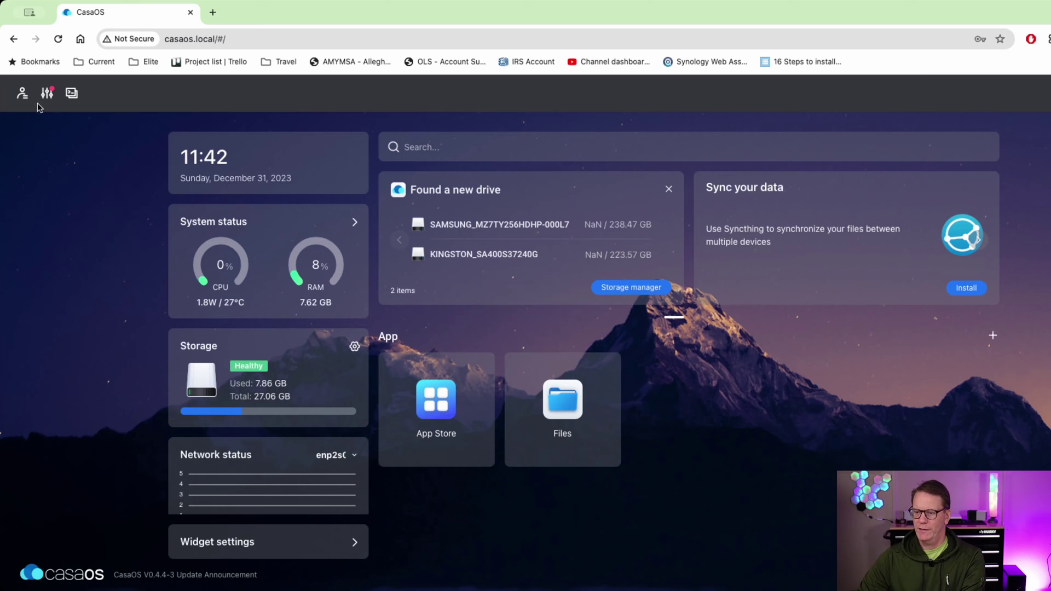
Upgrade CasaOS from v0.4.1 to v0.4.4-2 through Settings and dismiss the completion notice.
{"action": "left_click", "coordinate": [22, 96]}
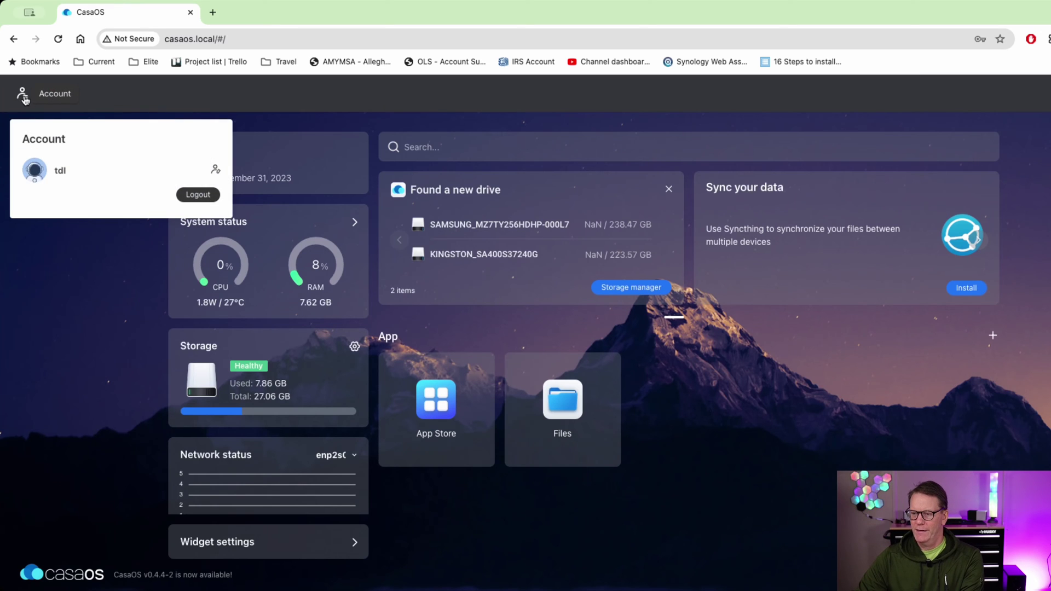
{"action": "left_click", "coordinate": [46, 96]}
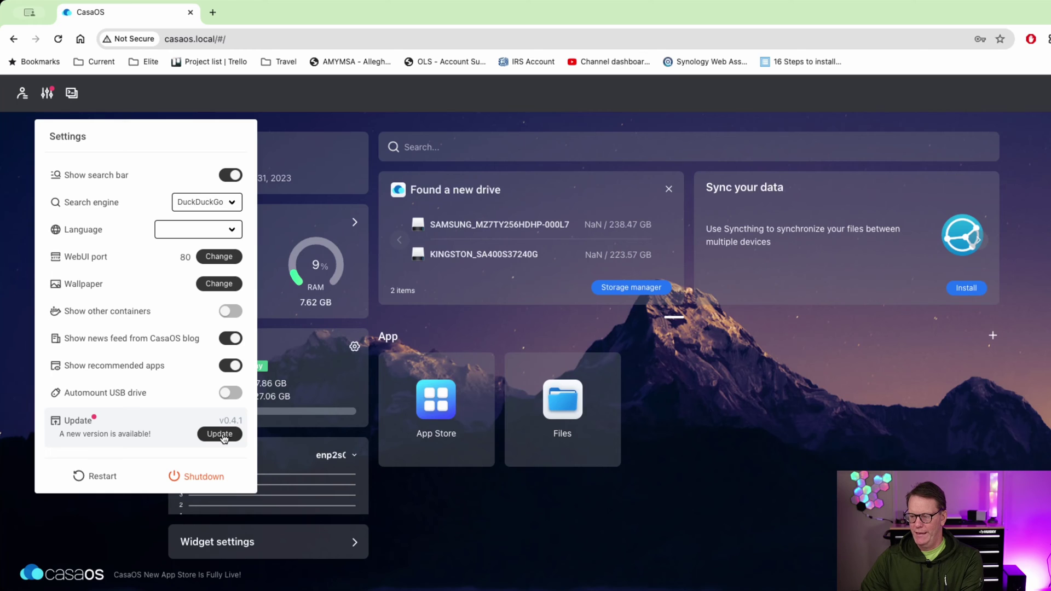
{"action": "left_click", "coordinate": [220, 434]}
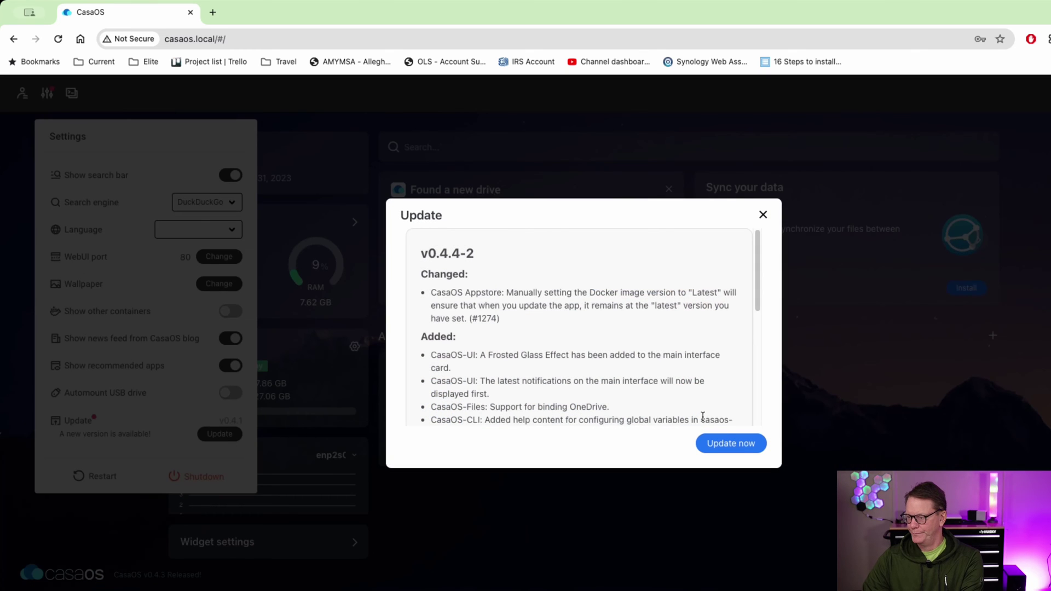
{"action": "left_click", "coordinate": [741, 446]}
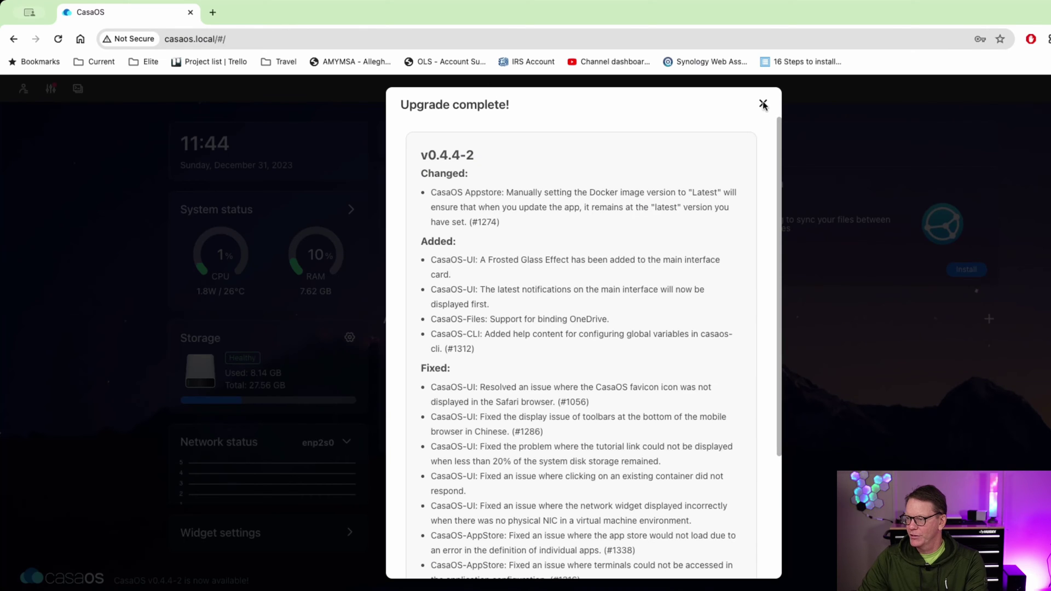
{"action": "left_click", "coordinate": [763, 104]}
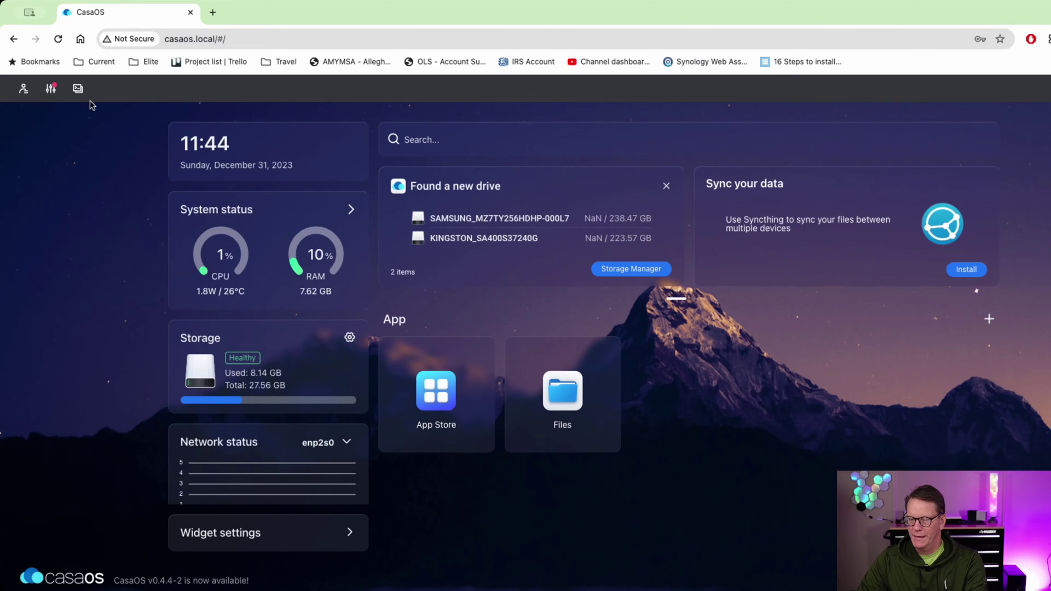
Apply the second mountain wallpaper to the CasaOS dashboard.
{"action": "left_click", "coordinate": [51, 90]}
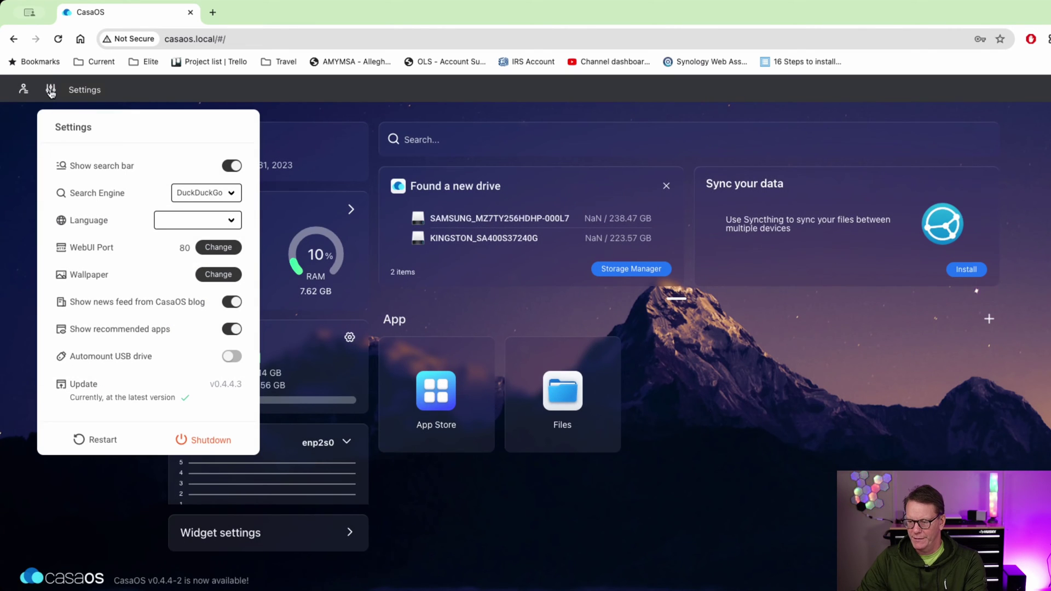
{"action": "left_click", "coordinate": [230, 170]}
{"action": "left_click", "coordinate": [232, 169]}
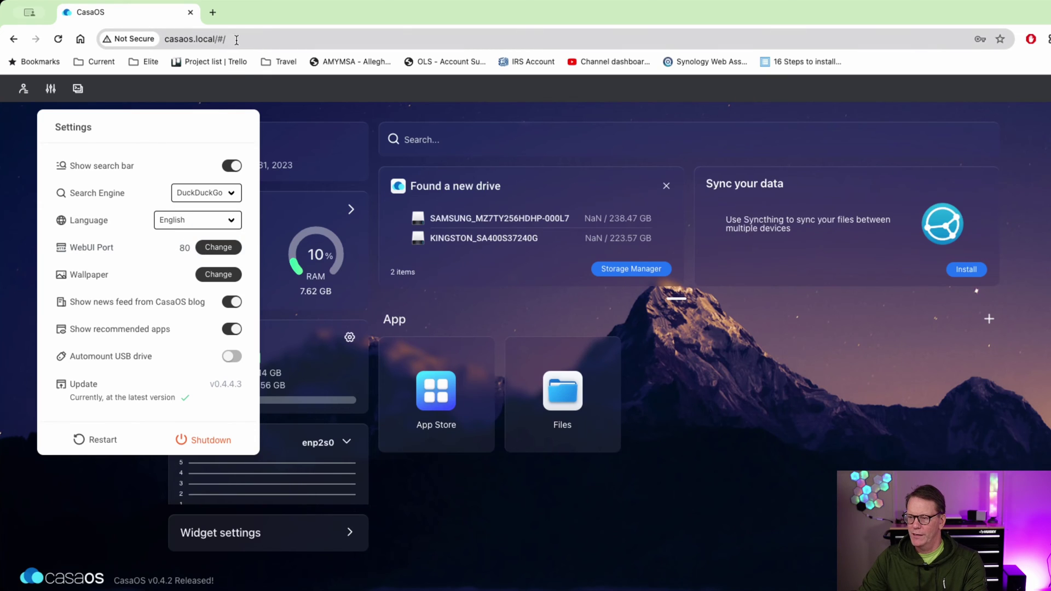
{"action": "left_click", "coordinate": [199, 39]}
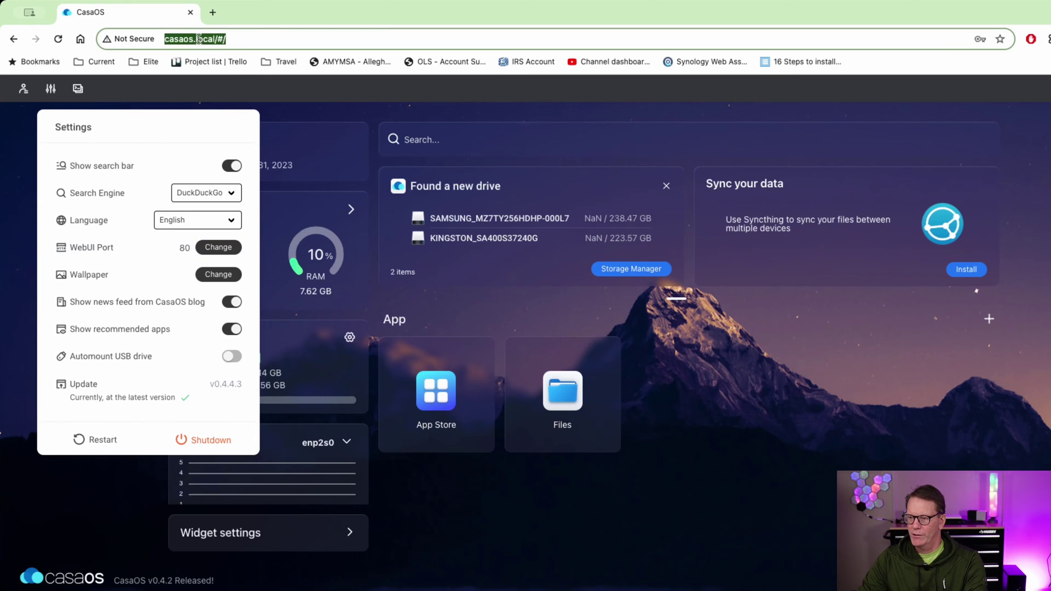
{"action": "left_click", "coordinate": [215, 279]}
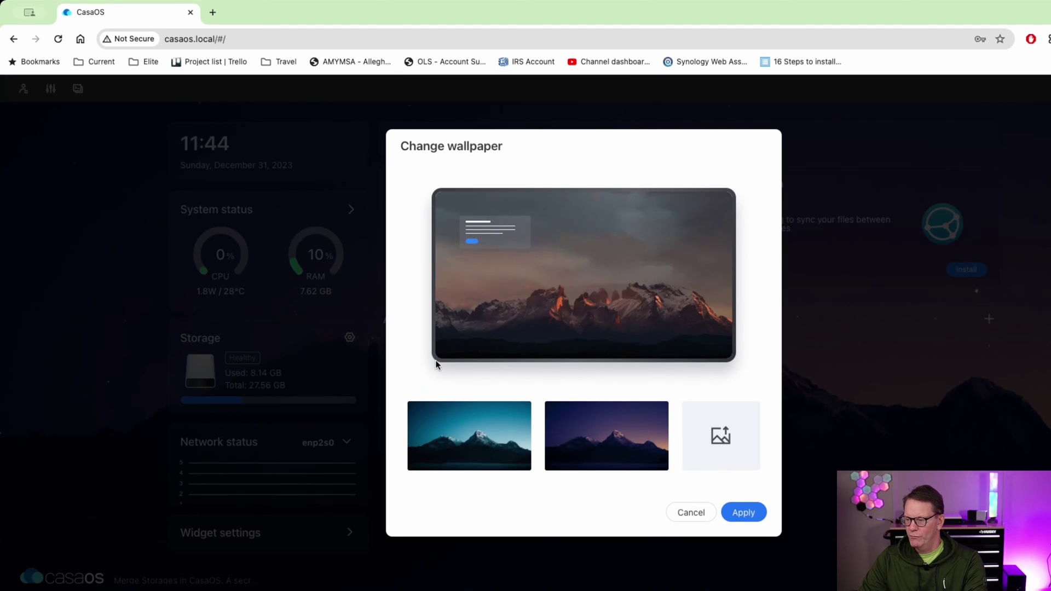
{"action": "left_click", "coordinate": [615, 437]}
{"action": "left_click", "coordinate": [745, 516]}
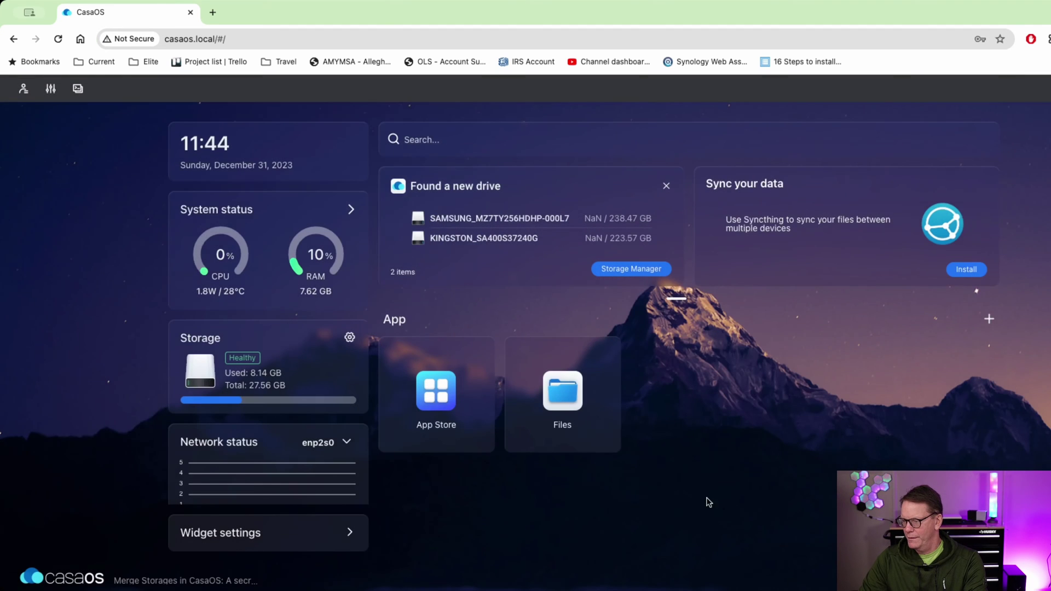
Hide the blog news feed and recommended apps, and enable USB drive automount.
{"action": "left_click", "coordinate": [50, 89]}
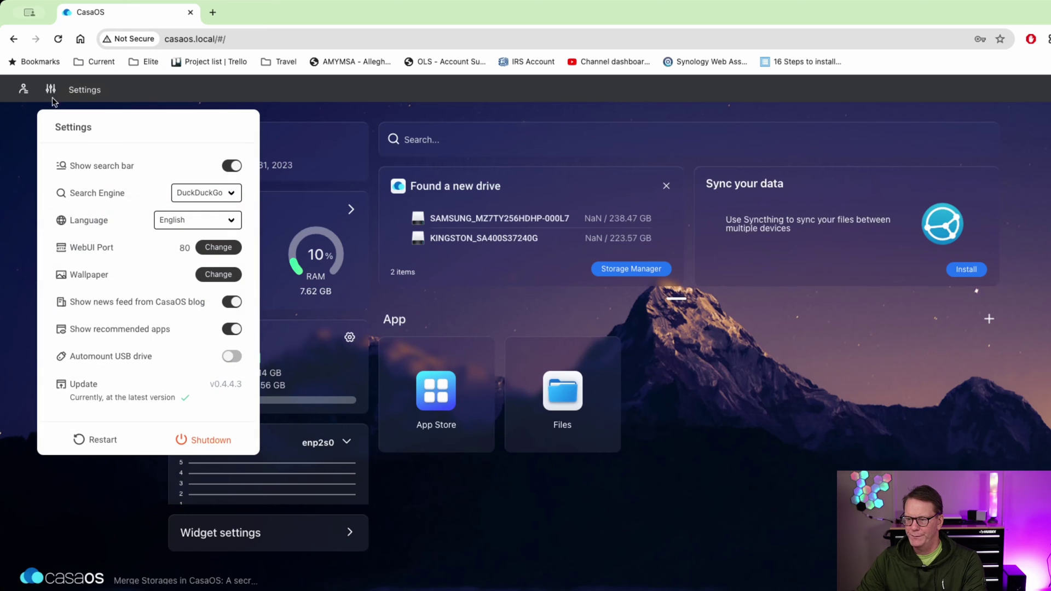
{"action": "left_click", "coordinate": [230, 302]}
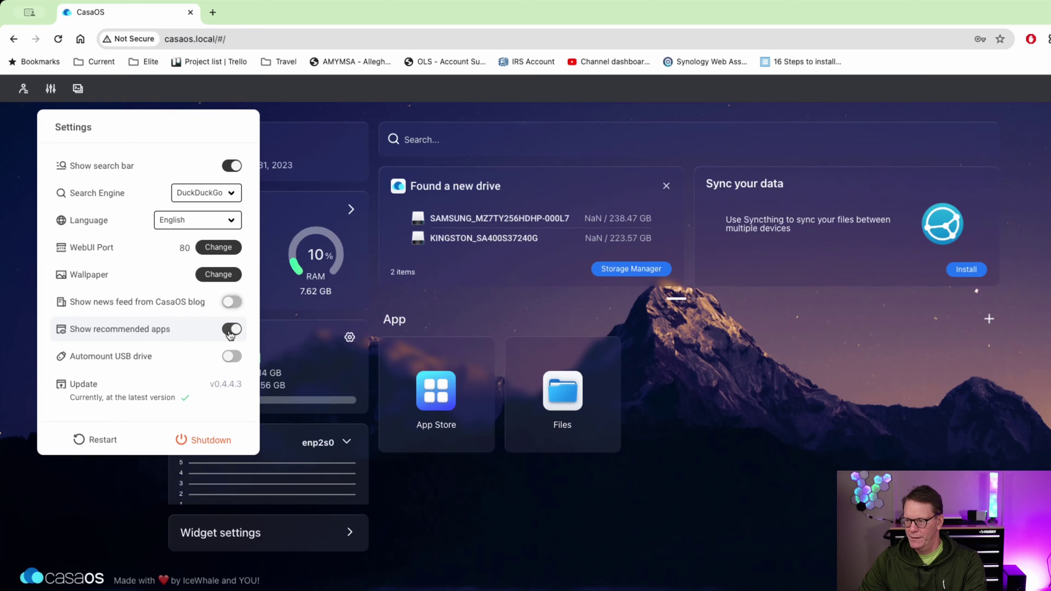
{"action": "left_click", "coordinate": [230, 332]}
{"action": "left_click", "coordinate": [229, 334]}
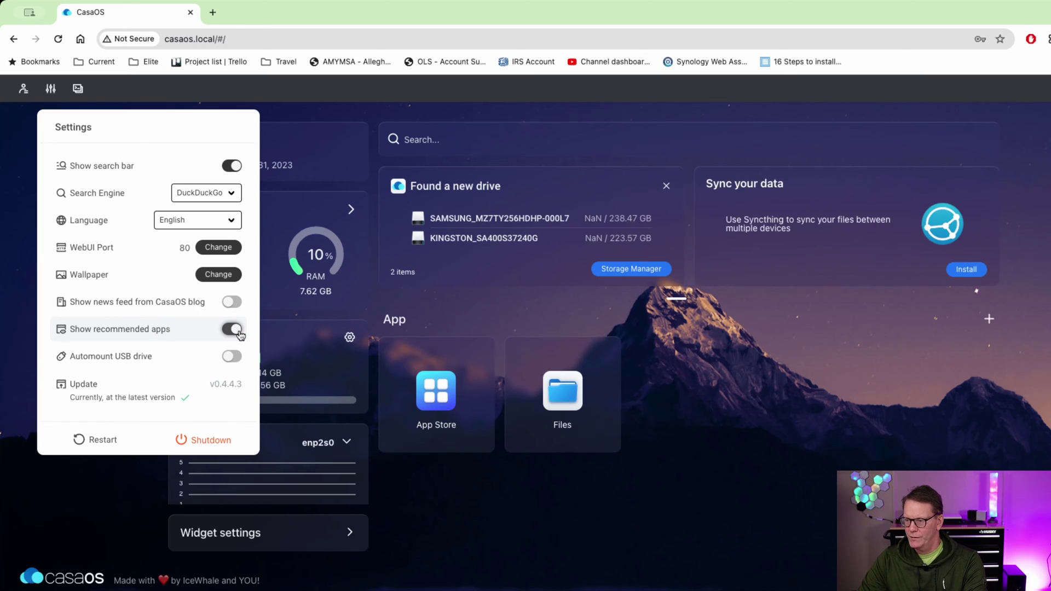
{"action": "left_click", "coordinate": [229, 334]}
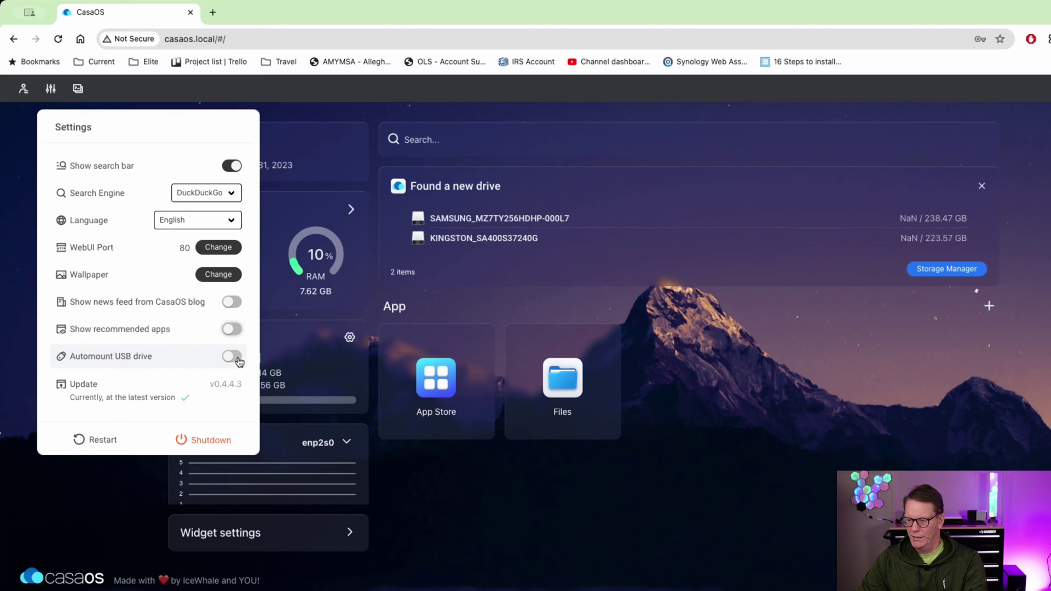
{"action": "left_click", "coordinate": [236, 358]}
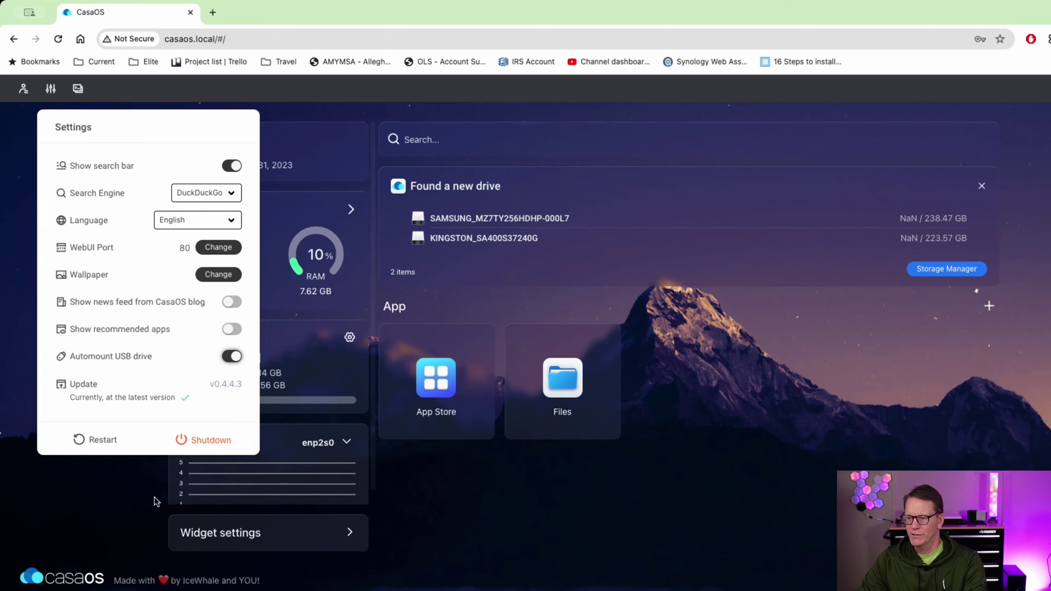
{"action": "left_click", "coordinate": [137, 492]}
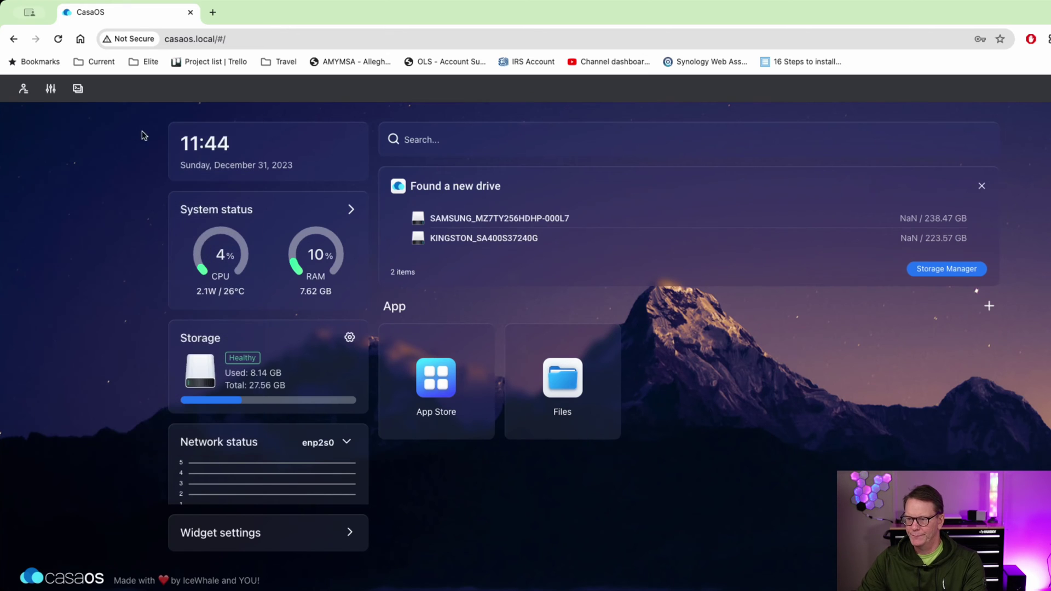
{"action": "left_click", "coordinate": [78, 89]}
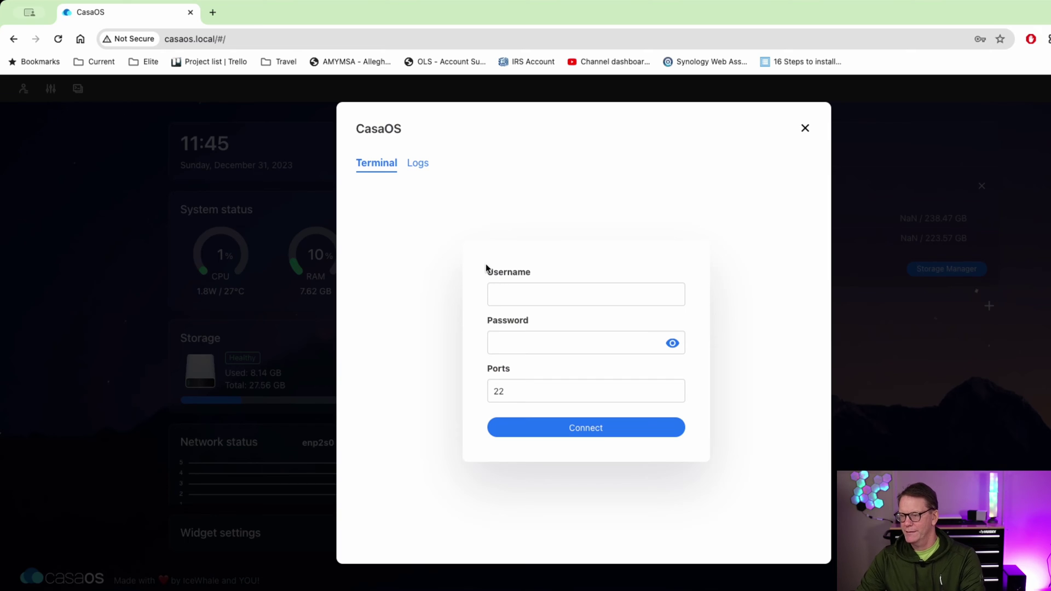
{"action": "left_click", "coordinate": [411, 166]}
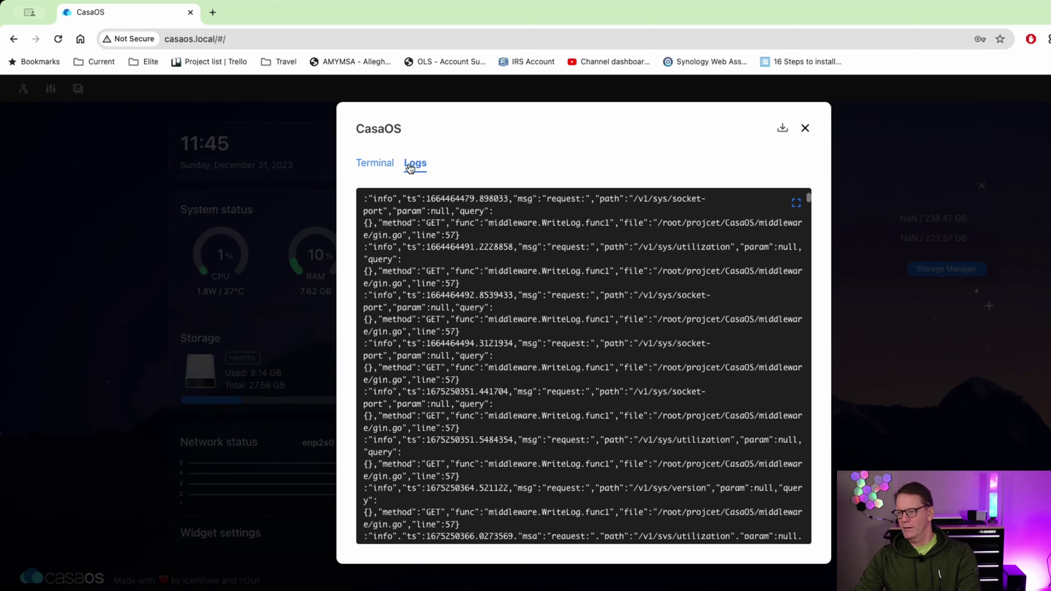
{"action": "left_click", "coordinate": [386, 165]}
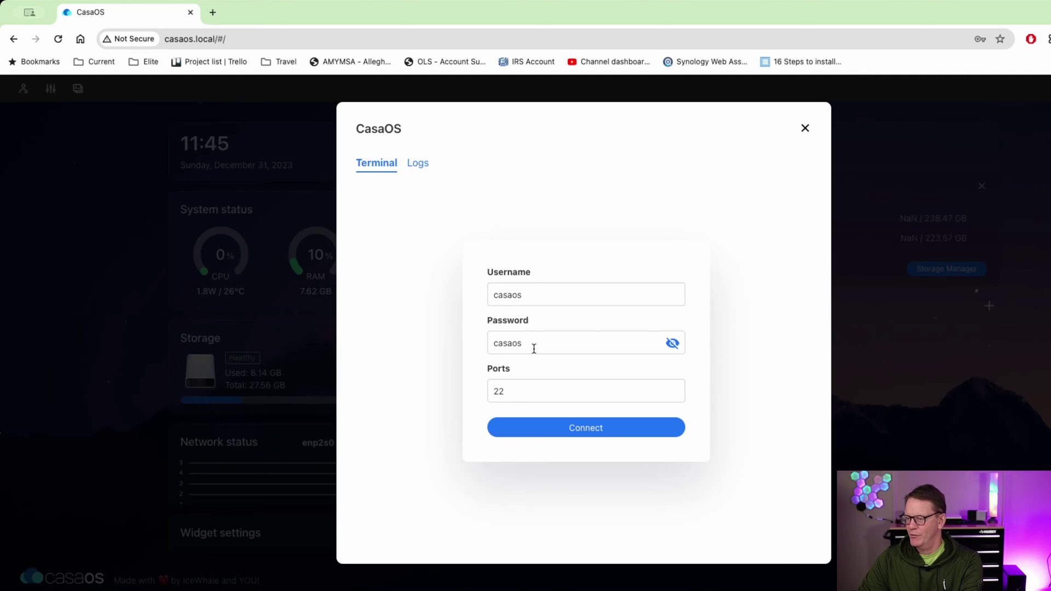
{"action": "left_click", "coordinate": [593, 430]}
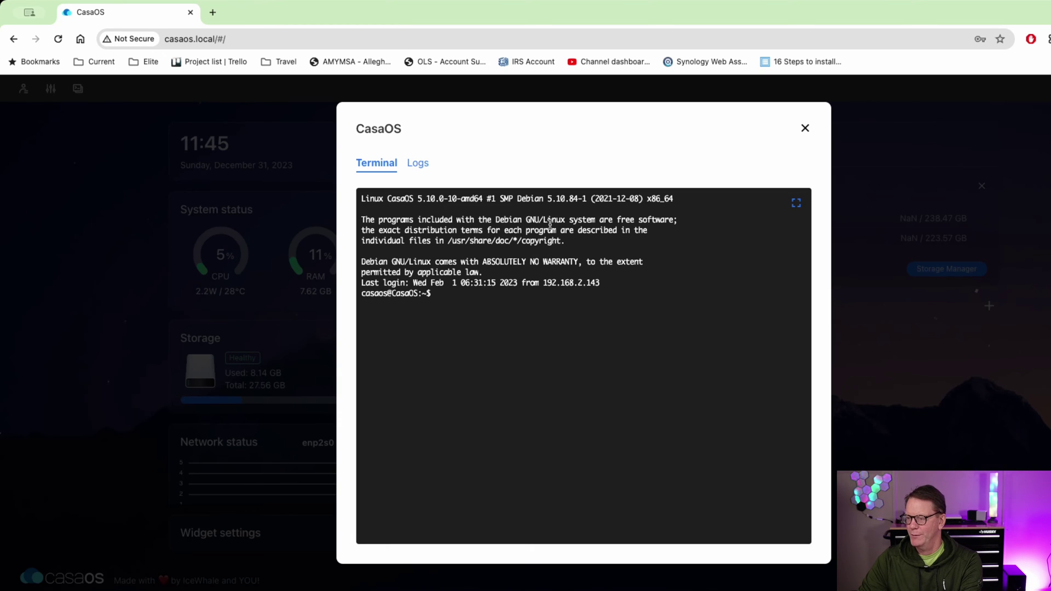
{"action": "left_click", "coordinate": [803, 129]}
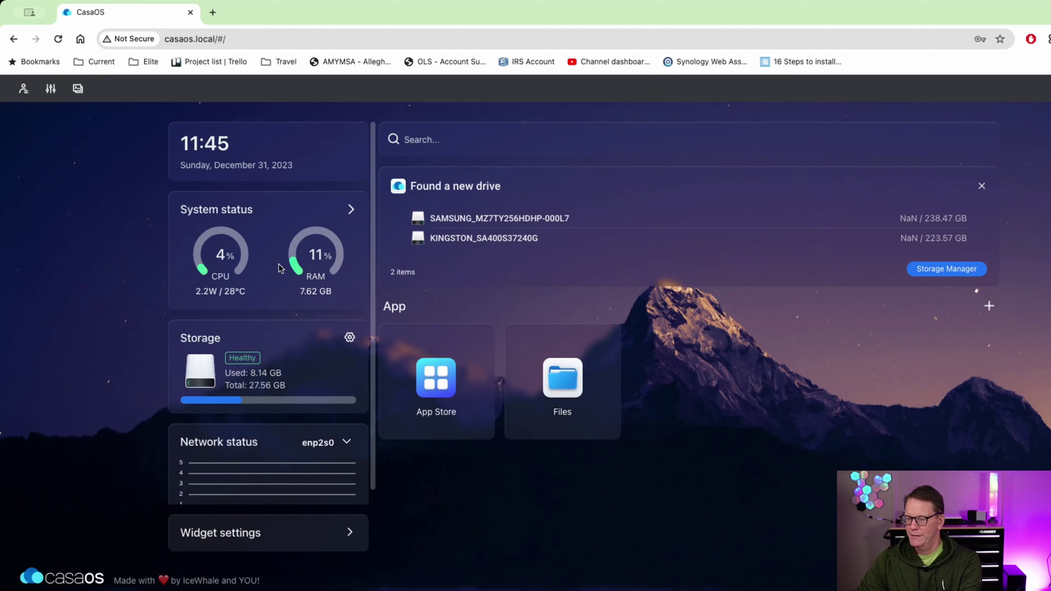
Check the CPU and RAM readouts in System status, then collapse the widget.
{"action": "left_click", "coordinate": [351, 209]}
{"action": "left_click", "coordinate": [218, 326]}
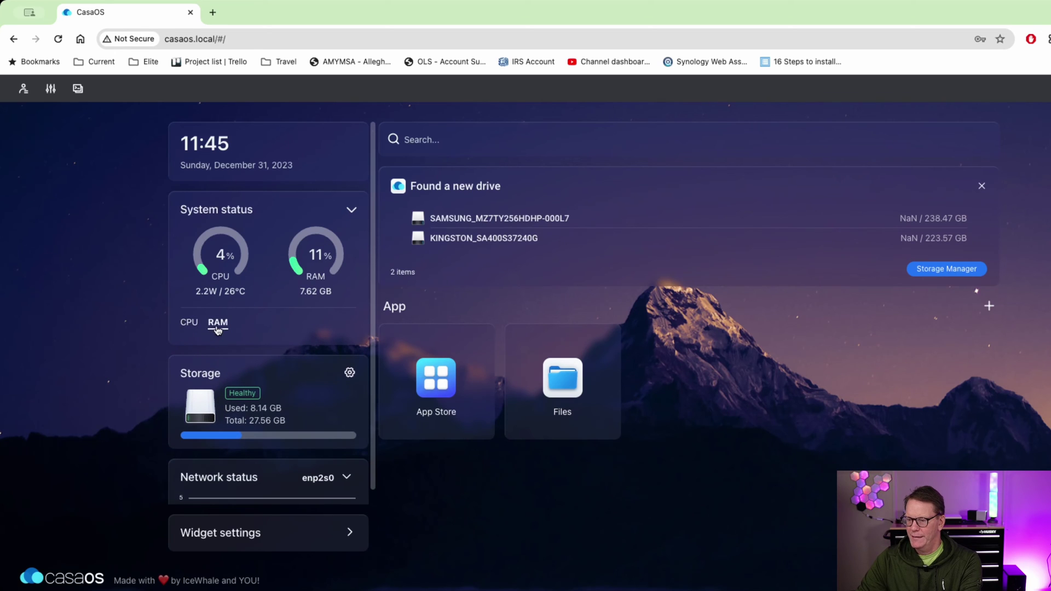
{"action": "left_click", "coordinate": [196, 327]}
{"action": "left_click", "coordinate": [218, 327]}
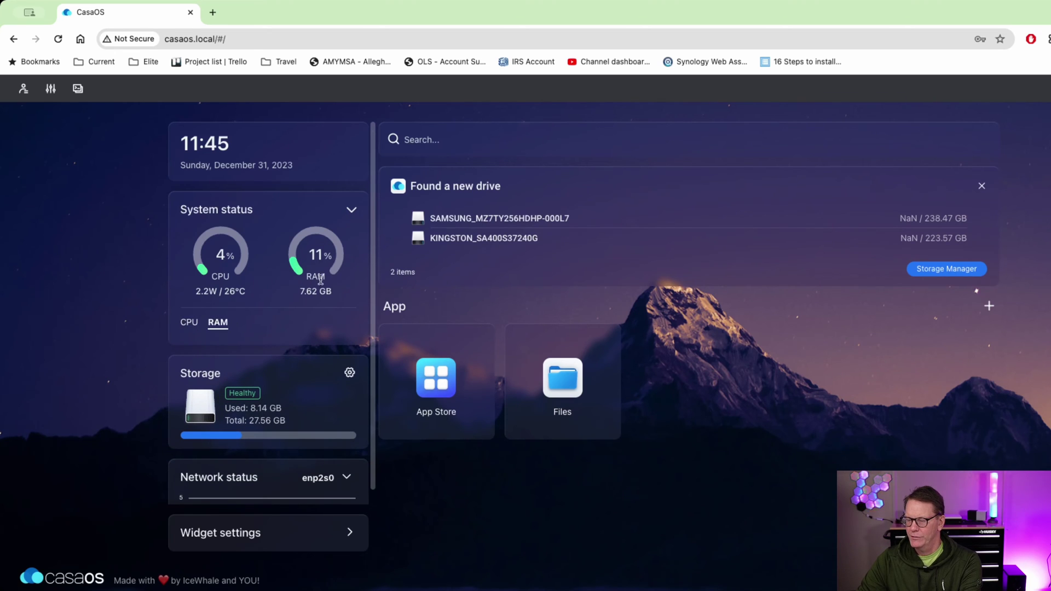
{"action": "left_click", "coordinate": [355, 213]}
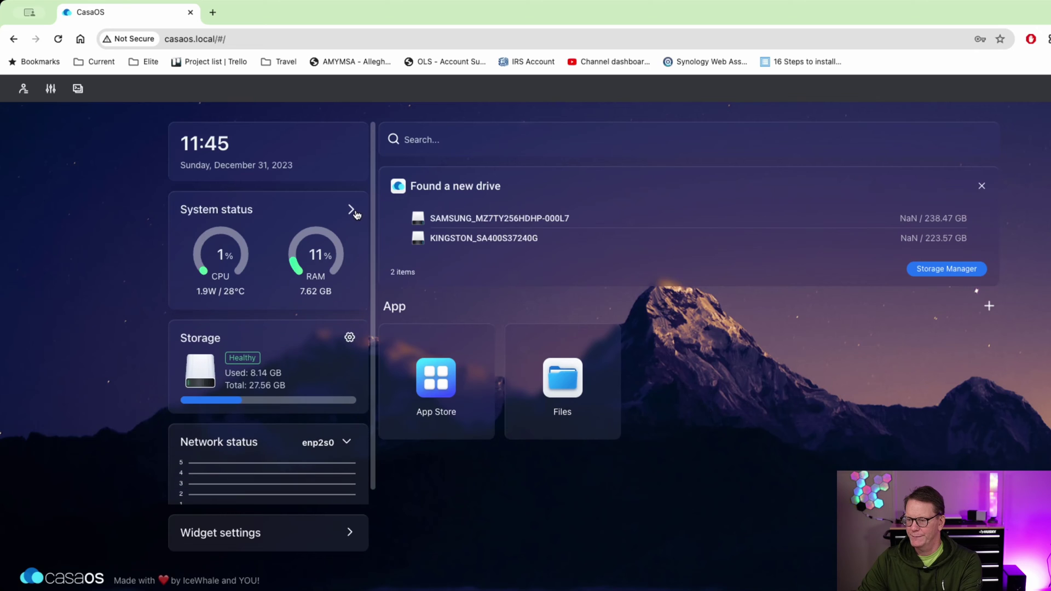
Format the Kingston and Samsung SSDs as Storage1 and Storage2 in Storage Manager.
{"action": "left_click", "coordinate": [350, 340]}
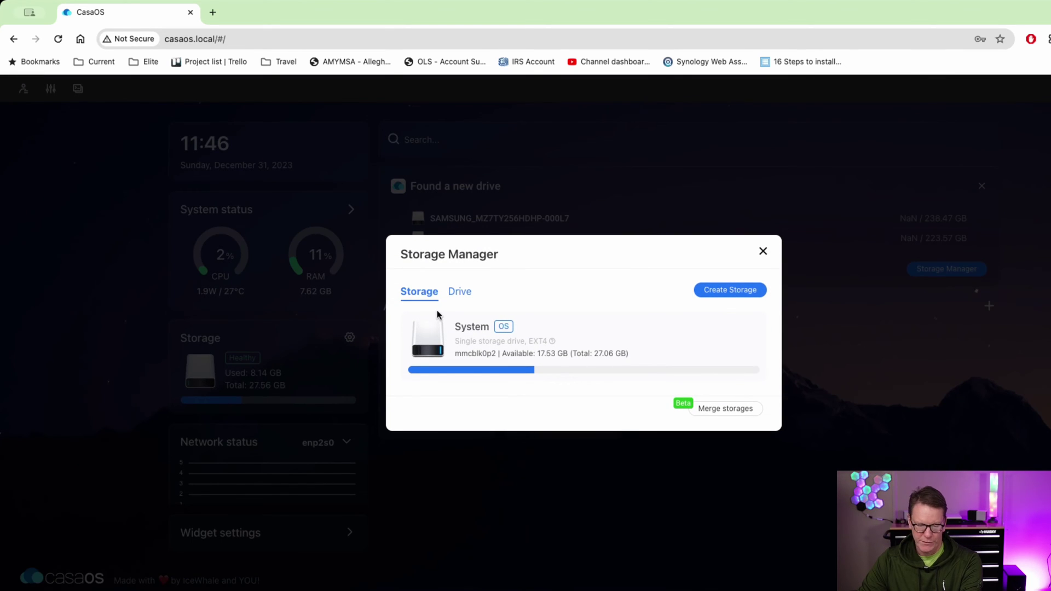
{"action": "left_click", "coordinate": [459, 292]}
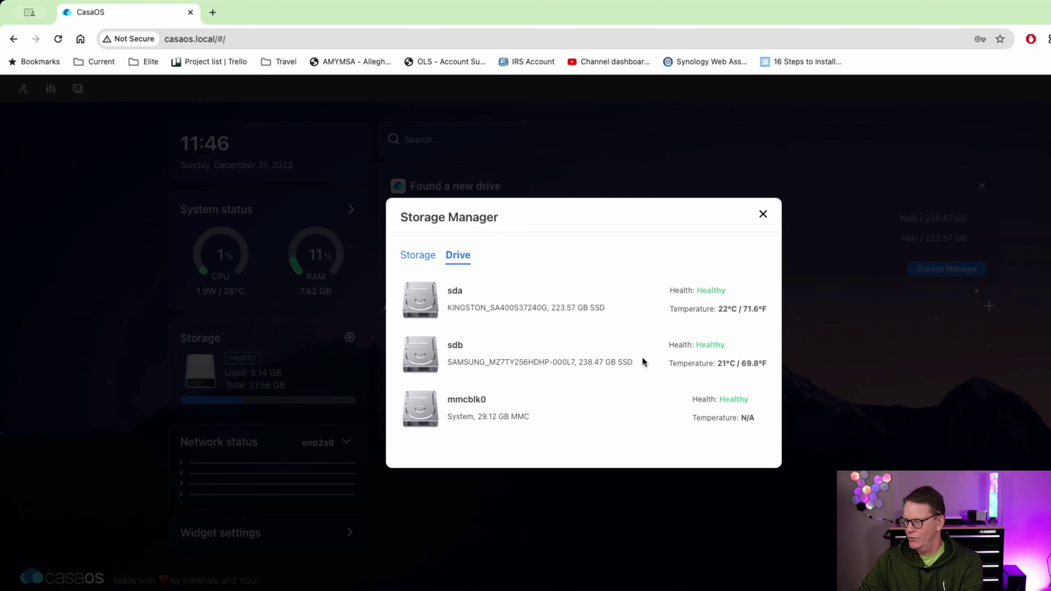
{"action": "left_click", "coordinate": [419, 255]}
{"action": "left_click", "coordinate": [731, 290]}
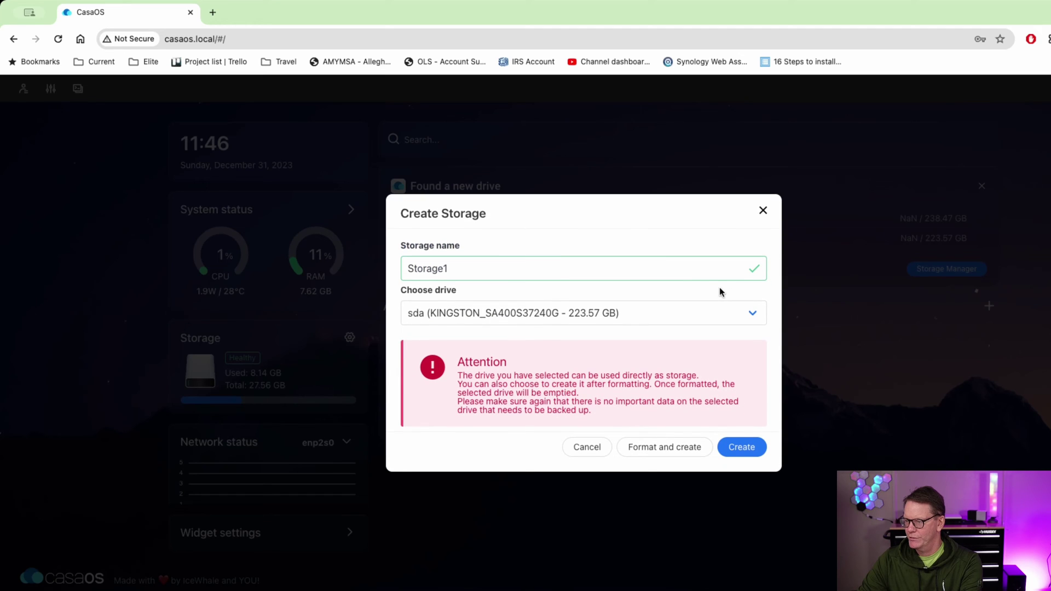
{"action": "left_click", "coordinate": [667, 447]}
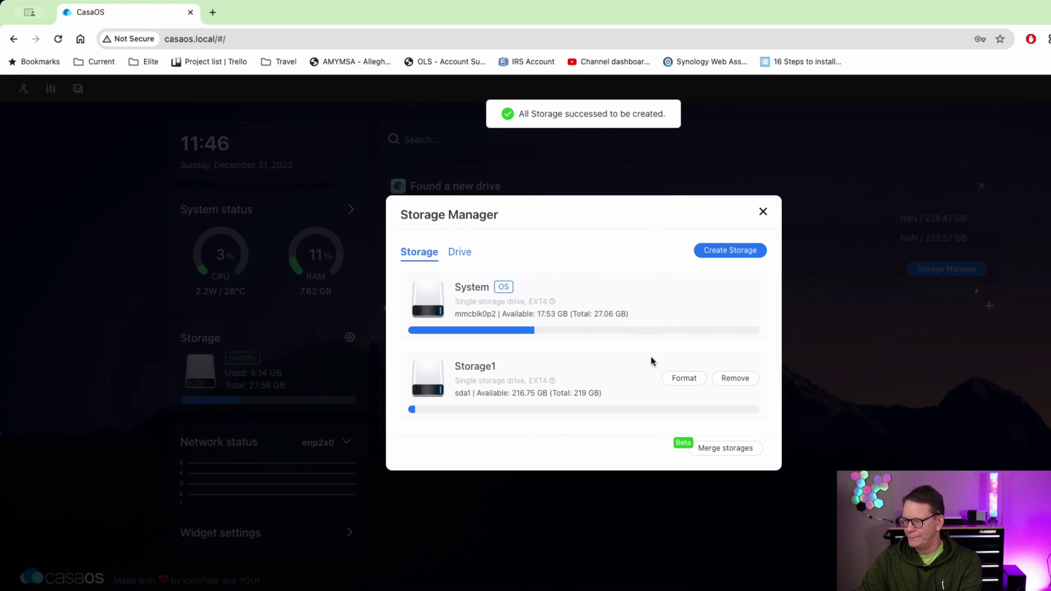
{"action": "left_click", "coordinate": [724, 253]}
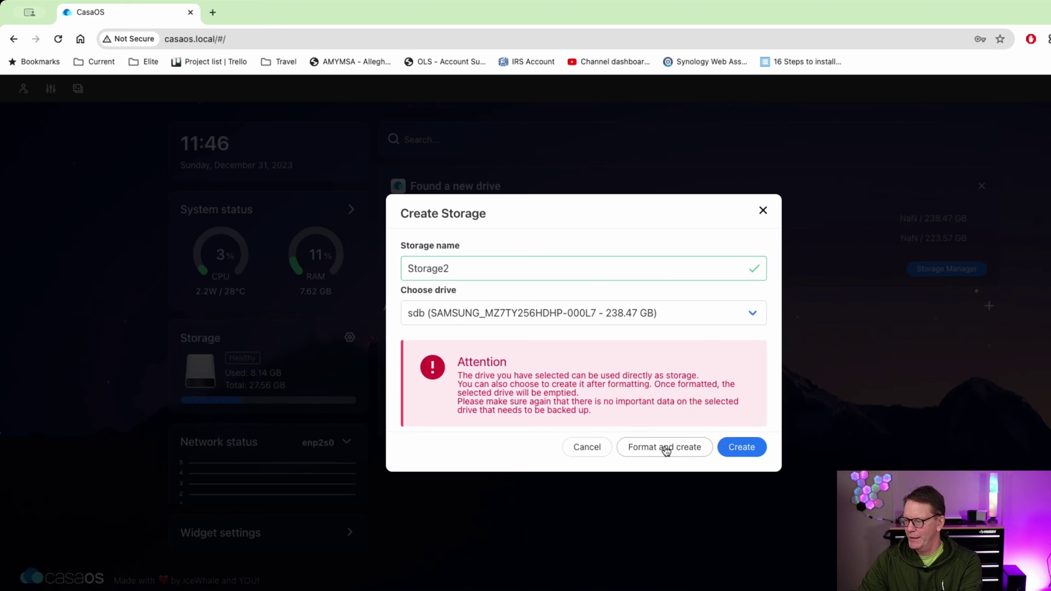
{"action": "left_click", "coordinate": [666, 448]}
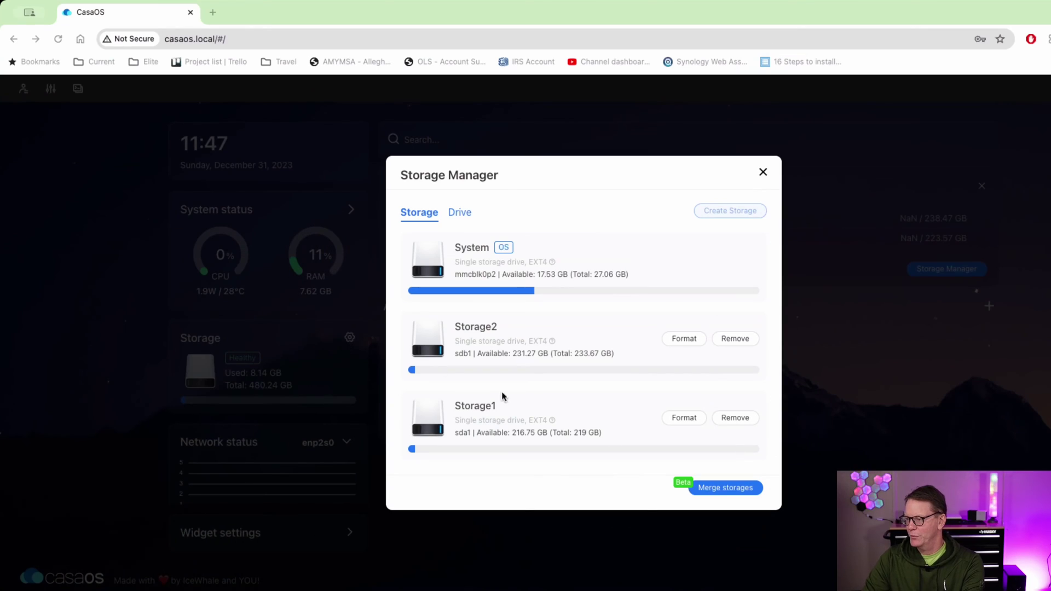
Close Storage Manager and keep the Time and System status widgets visible on the dashboard.
{"action": "left_click", "coordinate": [763, 173]}
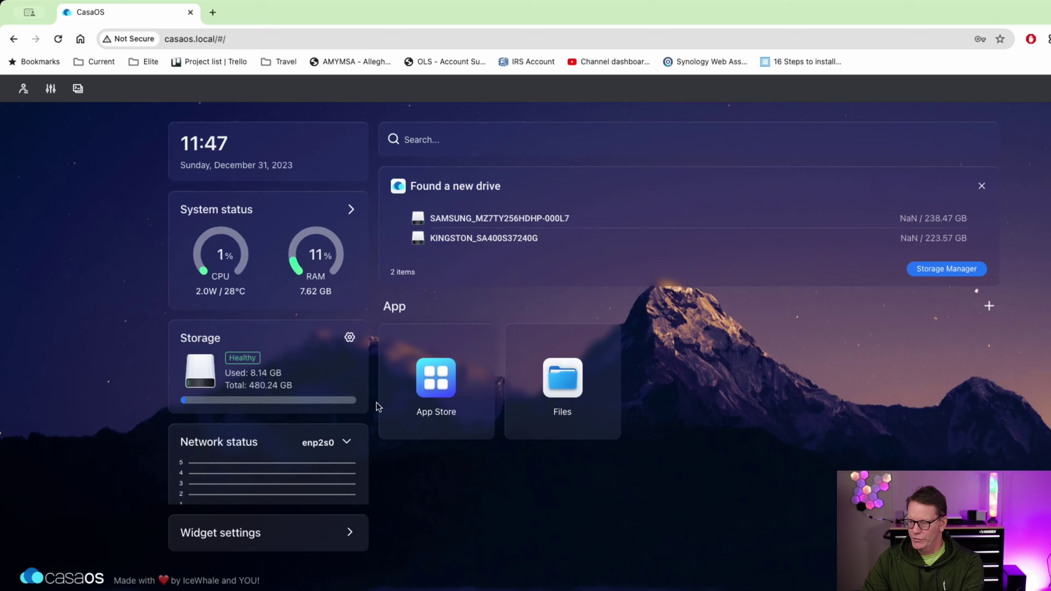
{"action": "scroll", "coordinate": [350, 408], "scroll_direction": "down", "scroll_amount": 2}
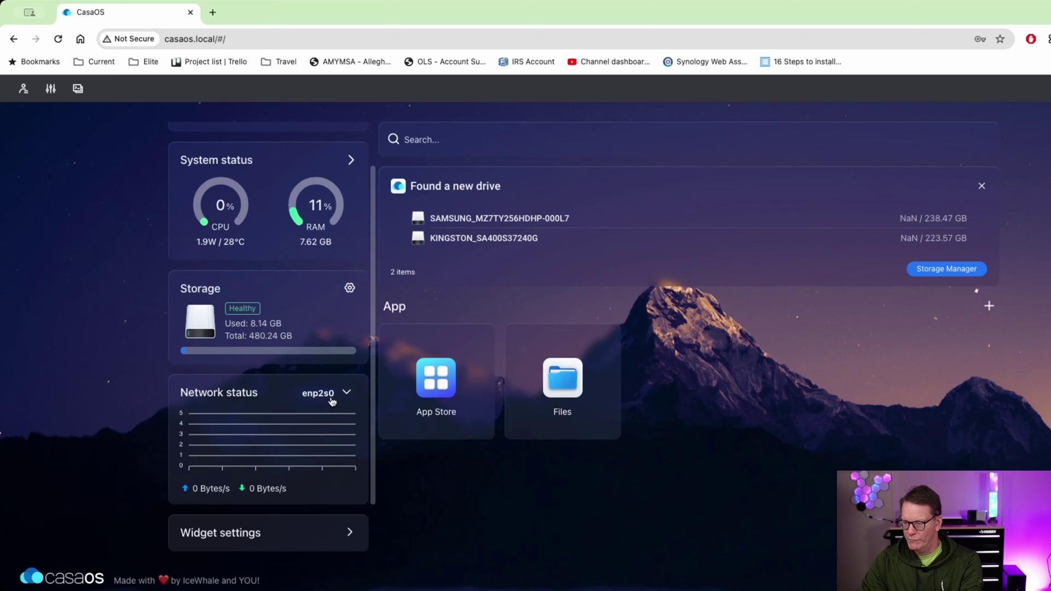
{"action": "left_click", "coordinate": [349, 534]}
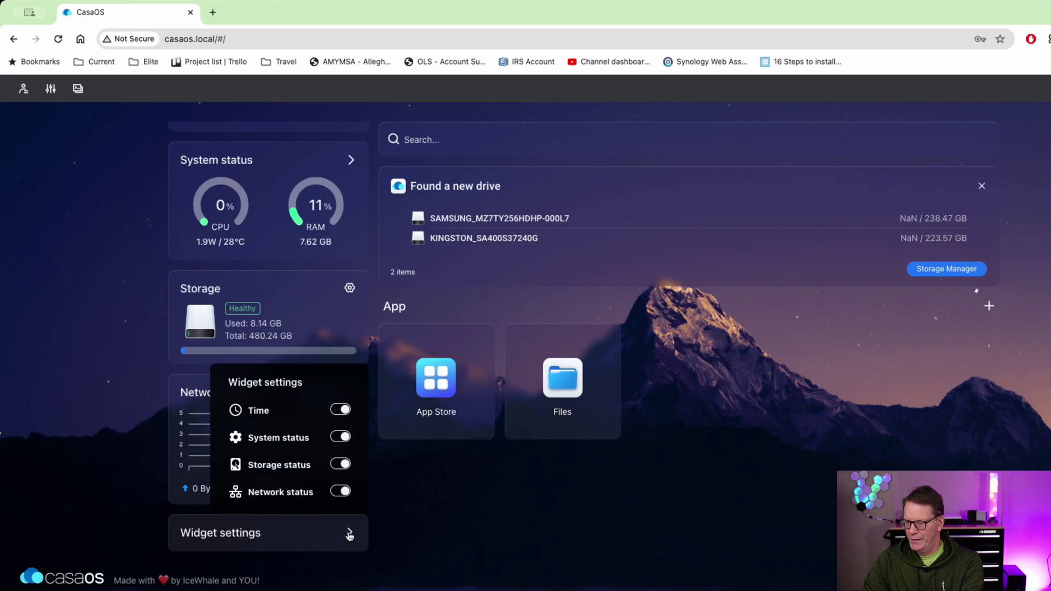
{"action": "left_click", "coordinate": [337, 411]}
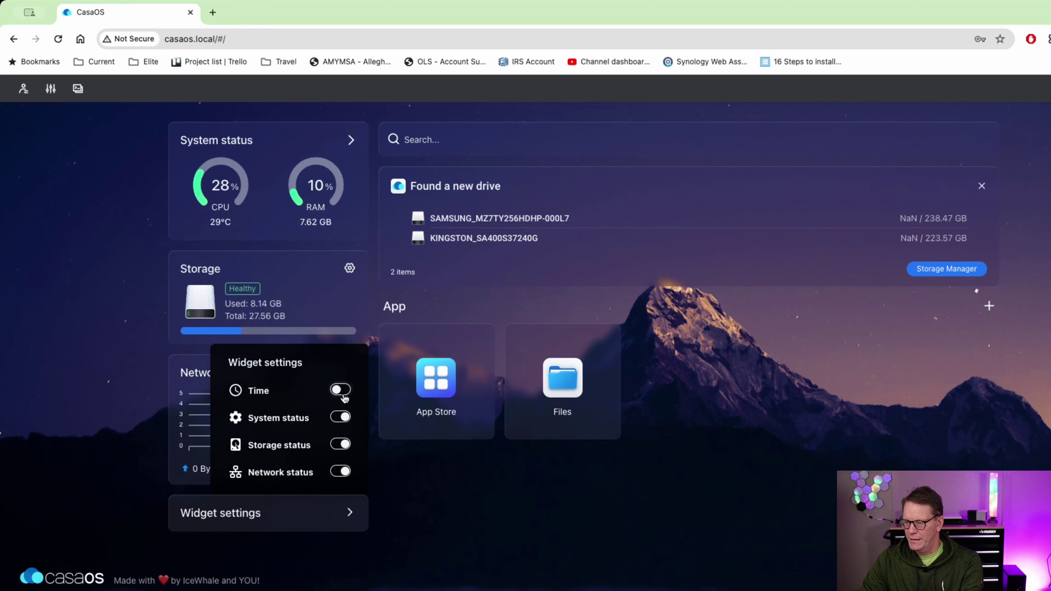
{"action": "left_click", "coordinate": [340, 410]}
{"action": "left_click", "coordinate": [340, 438]}
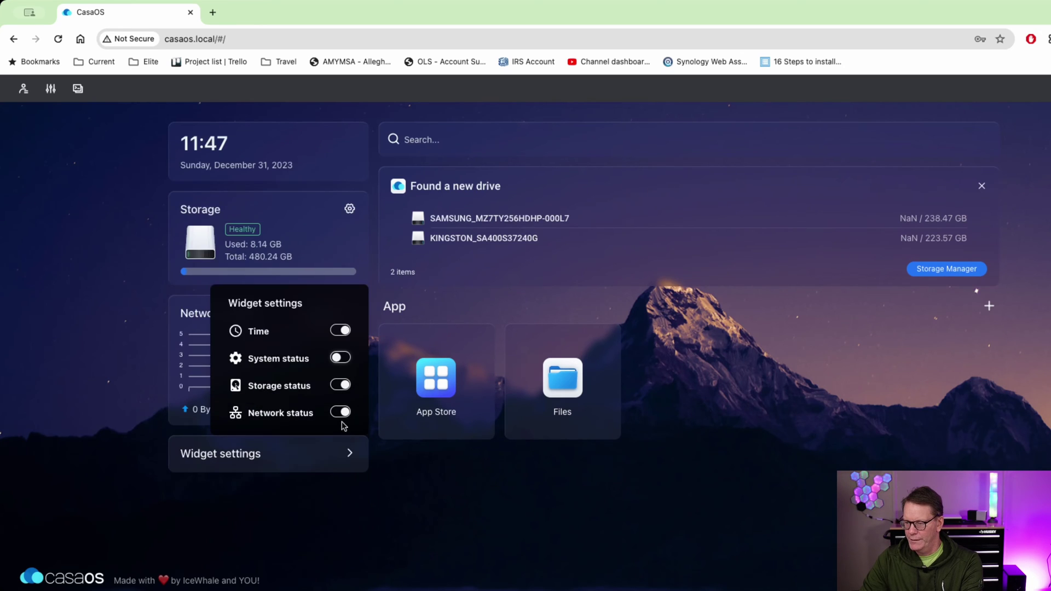
{"action": "left_click", "coordinate": [349, 365]}
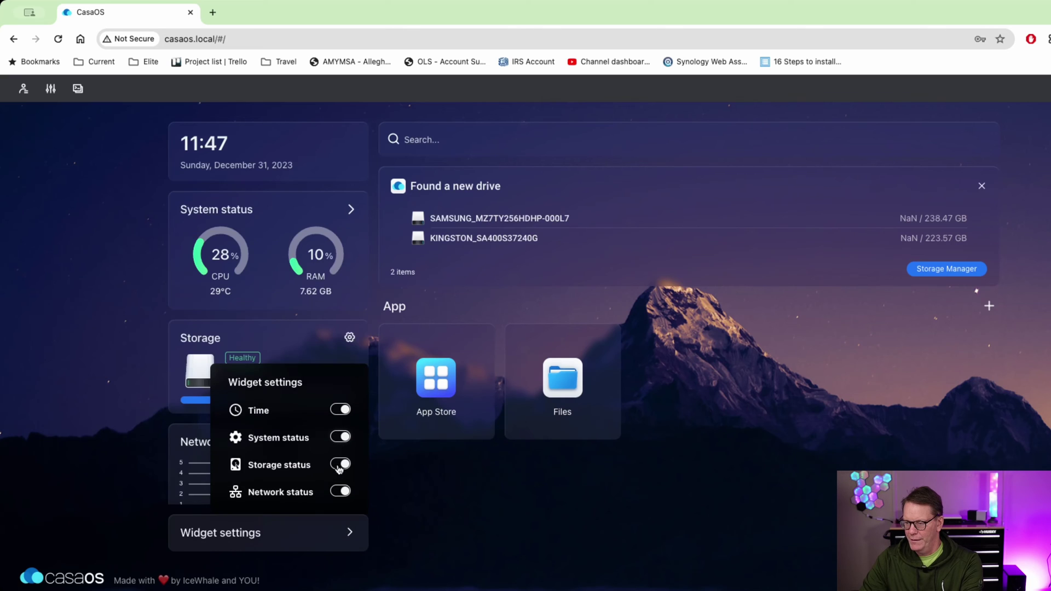
{"action": "left_click", "coordinate": [437, 522]}
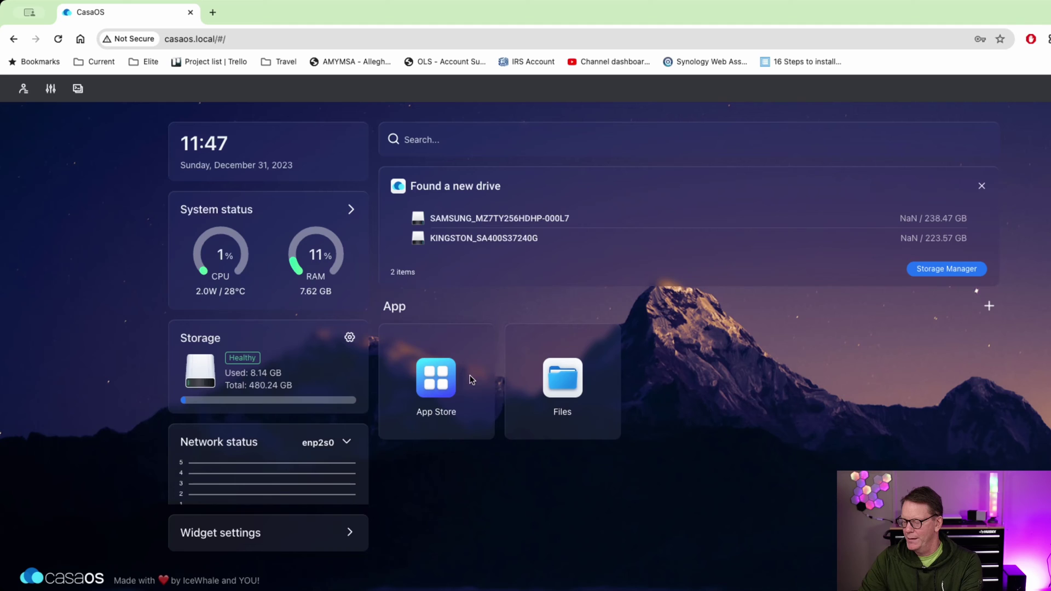
In Files, create a shared folder named Media1 inside Storage1.
{"action": "left_click", "coordinate": [558, 375]}
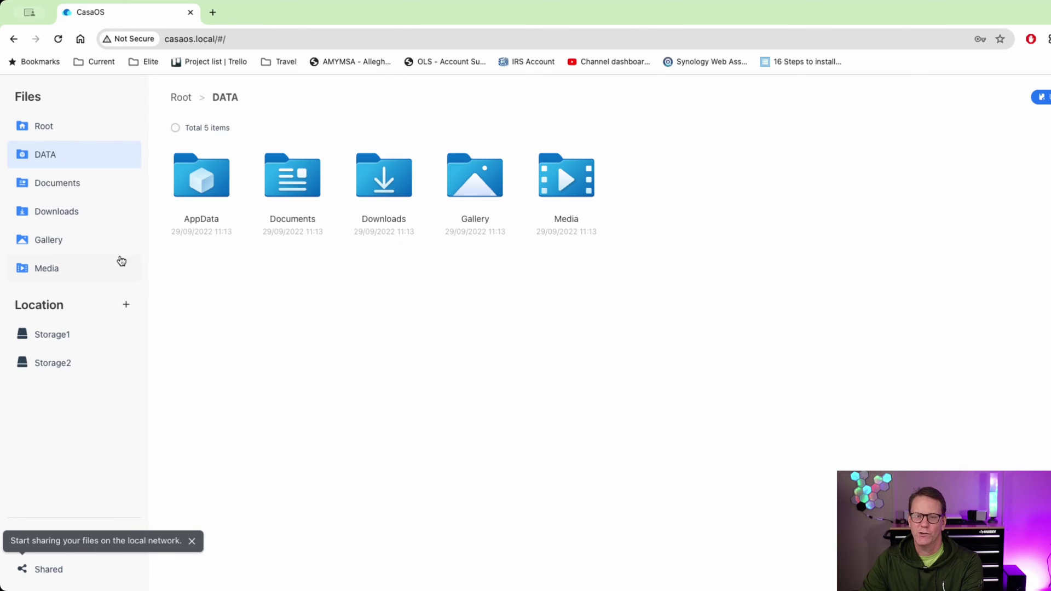
{"action": "left_click", "coordinate": [66, 336]}
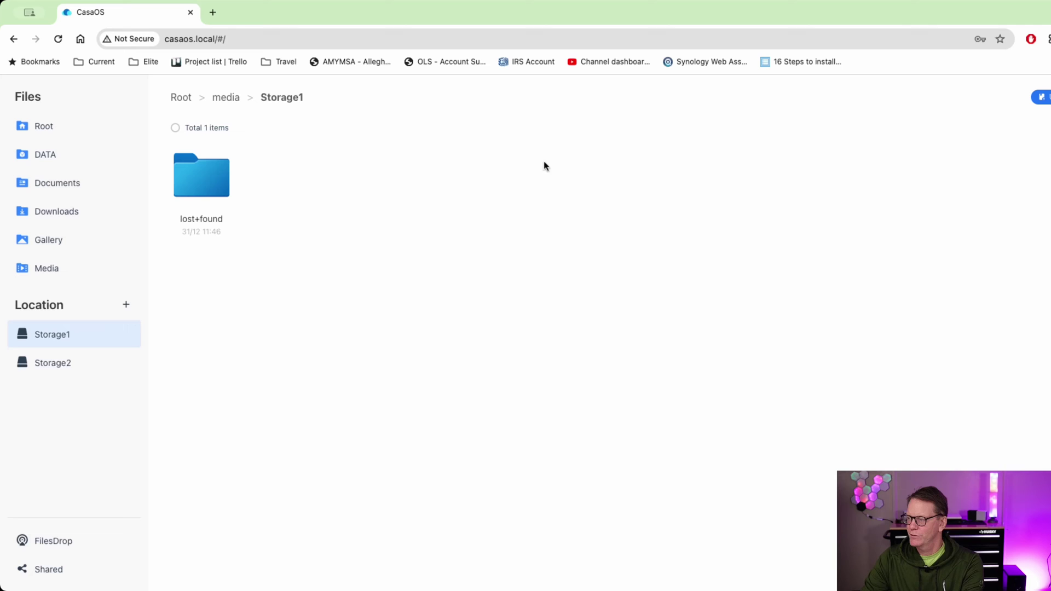
{"action": "right_click", "coordinate": [311, 162]}
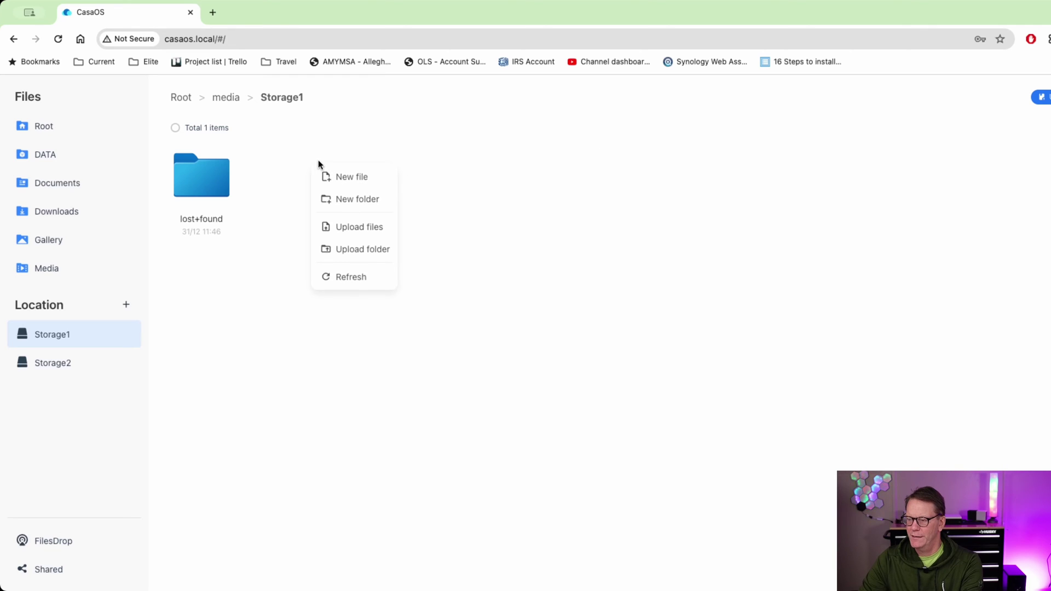
{"action": "left_click", "coordinate": [355, 198]}
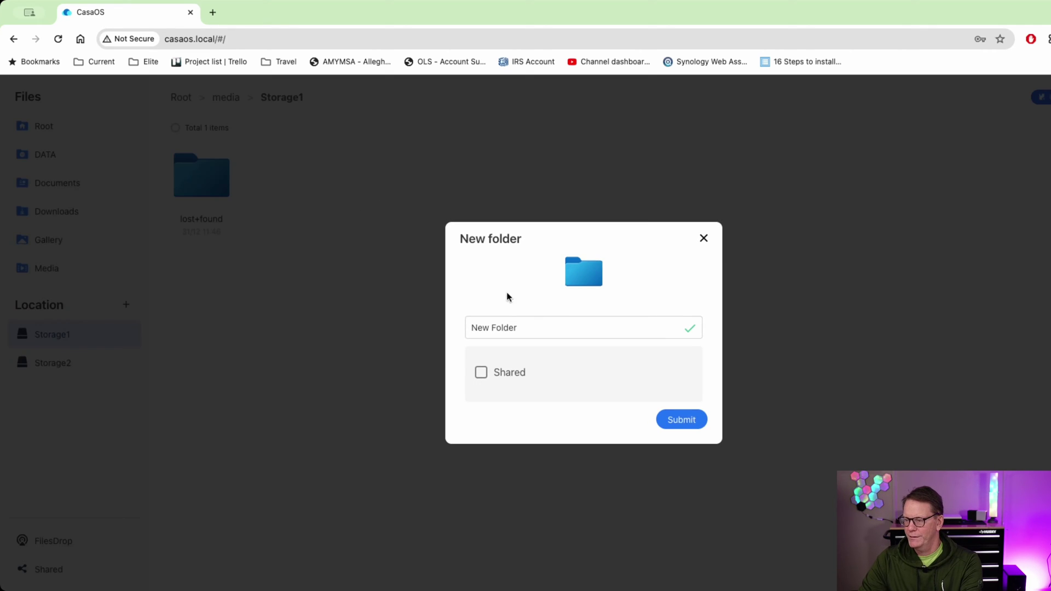
{"action": "left_click_drag", "start_coordinate": [561, 333], "coordinate": [423, 327]}
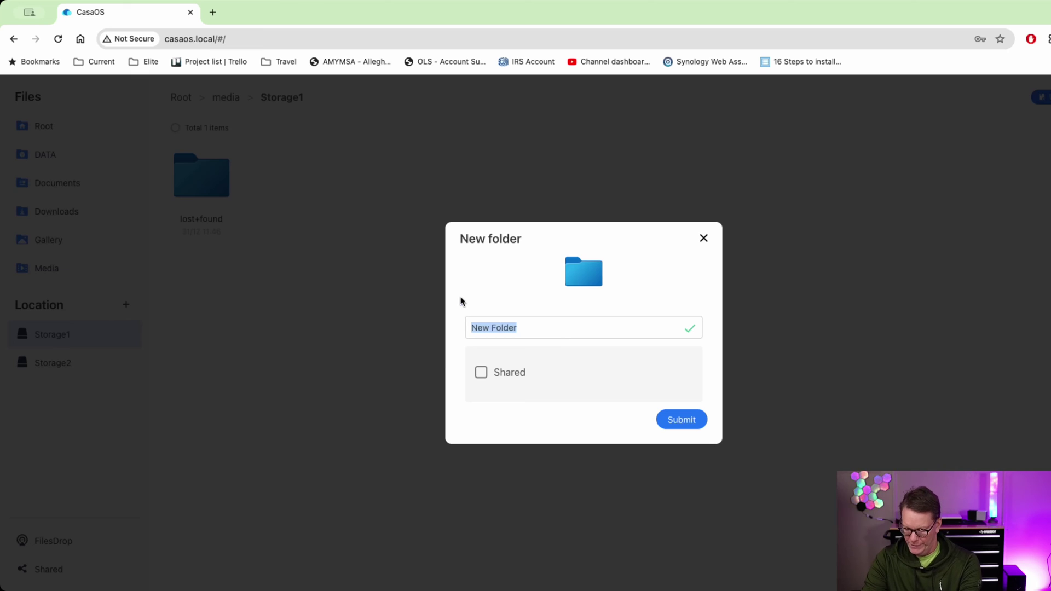
{"action": "type", "text": "Media1"}
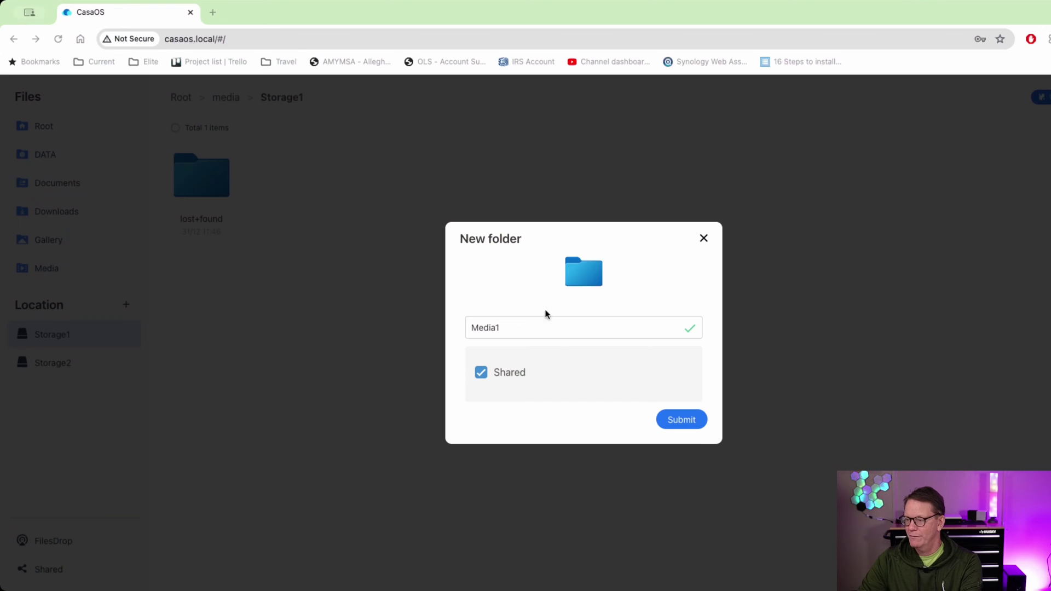
{"action": "left_click", "coordinate": [689, 426]}
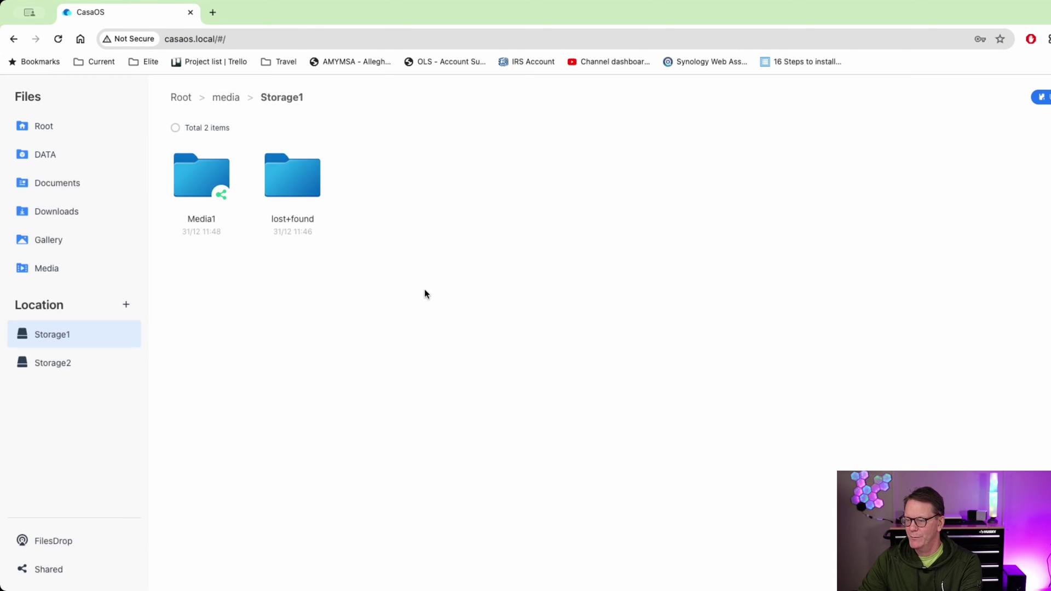
Create a folder named Backups in Storage2.
{"action": "left_click", "coordinate": [88, 370]}
{"action": "right_click", "coordinate": [287, 175]}
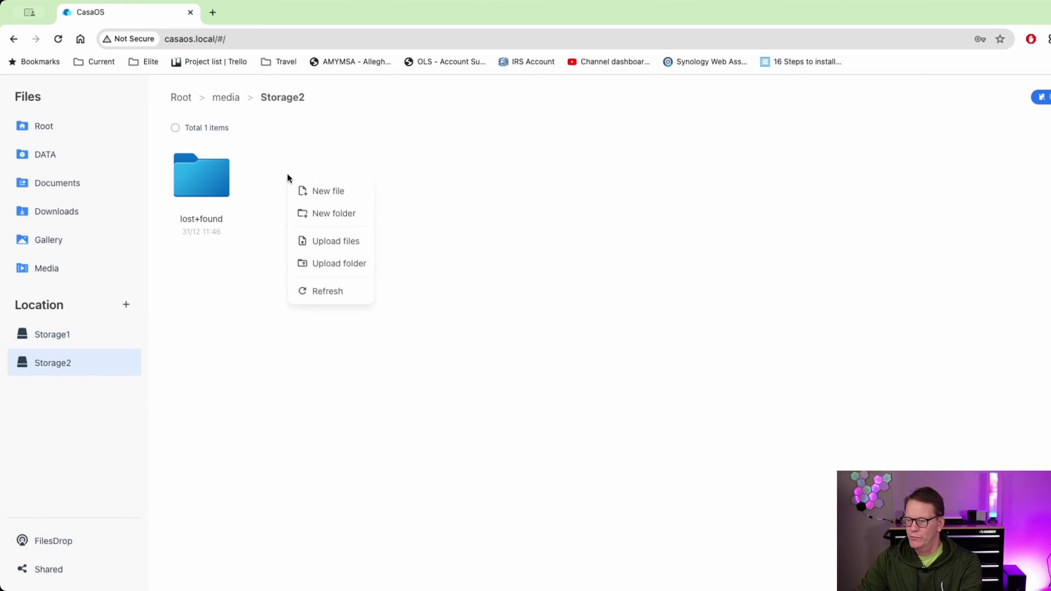
{"action": "left_click", "coordinate": [322, 214]}
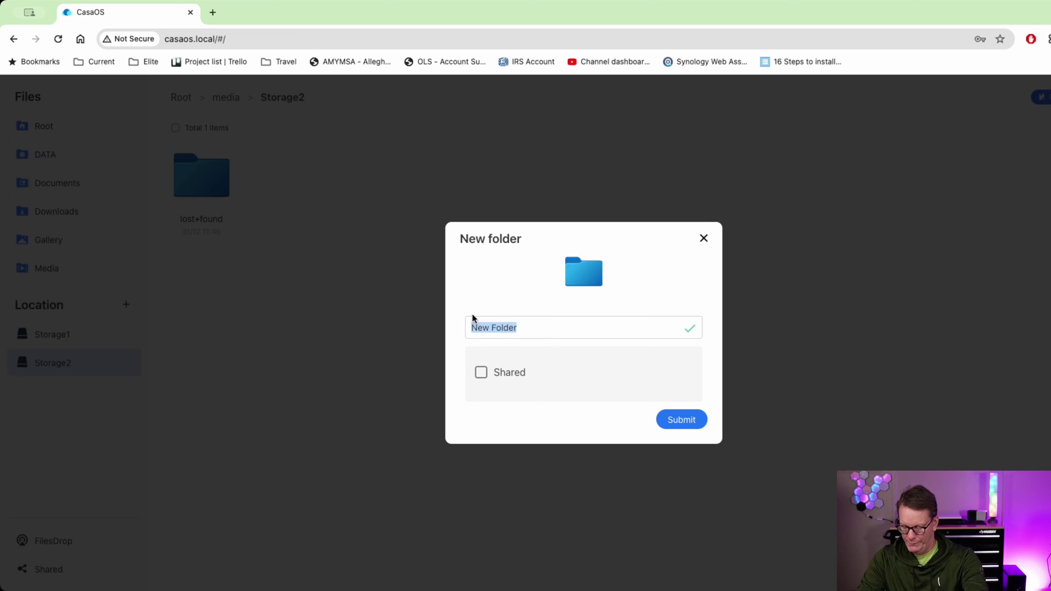
{"action": "type", "text": "Backups"}
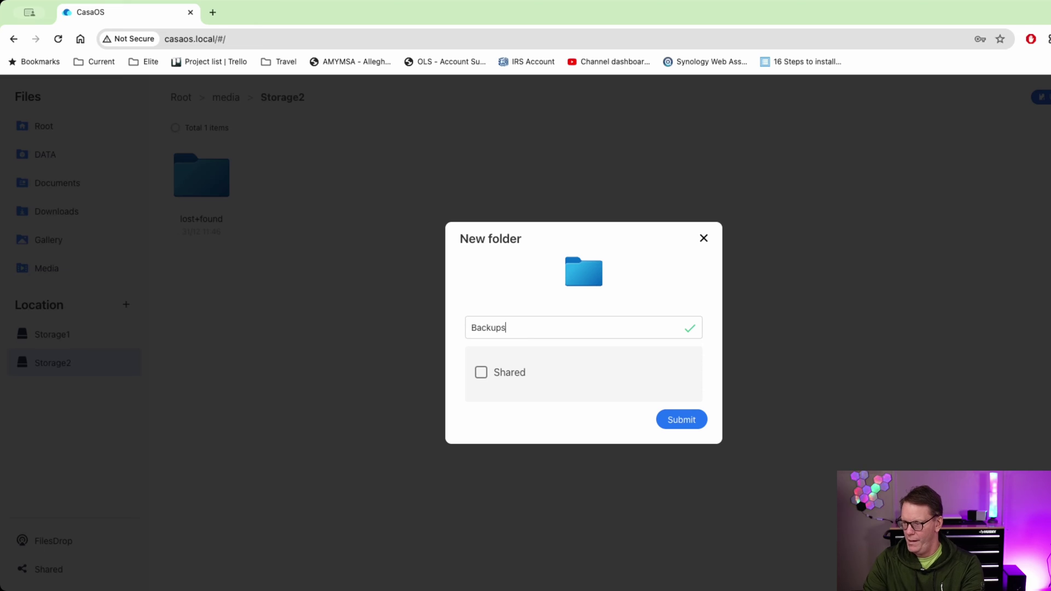
{"action": "left_click", "coordinate": [681, 420]}
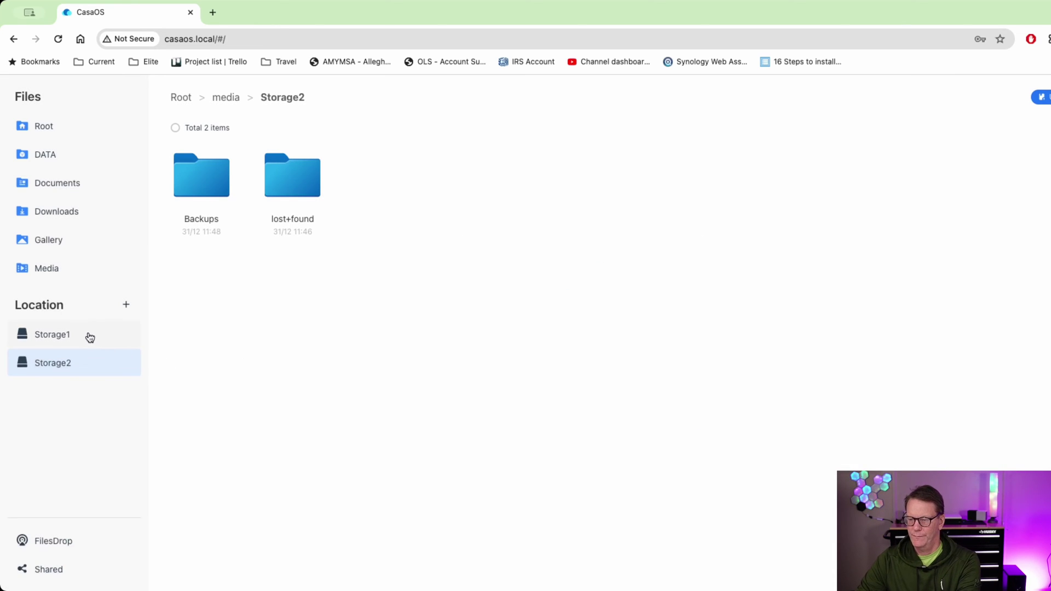
Create a file named test inside Storage1's Media1 folder and close Files.
{"action": "left_click", "coordinate": [89, 337]}
{"action": "left_click", "coordinate": [196, 187]}
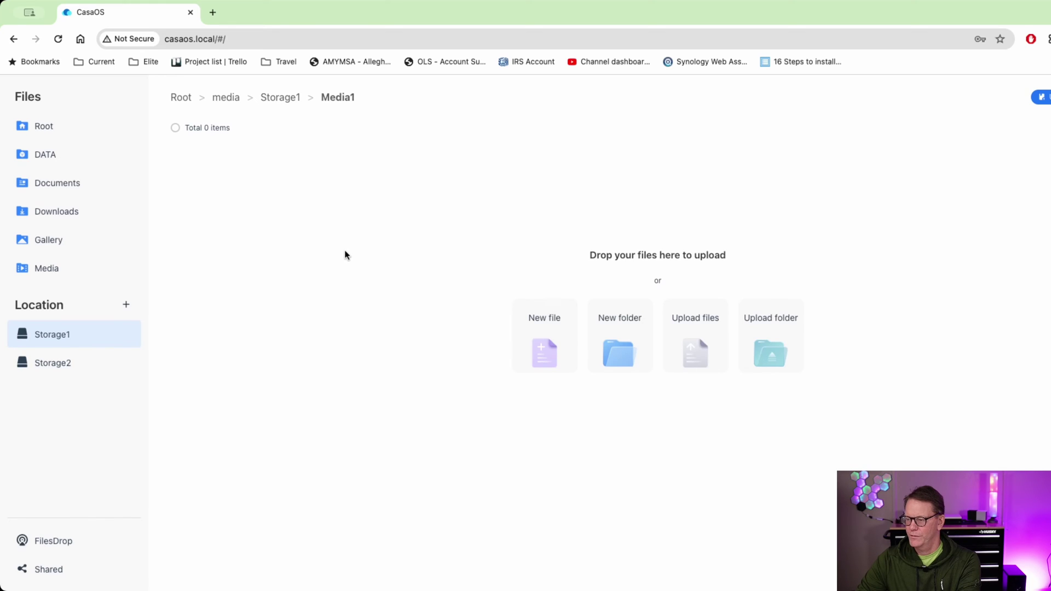
{"action": "left_click", "coordinate": [545, 342]}
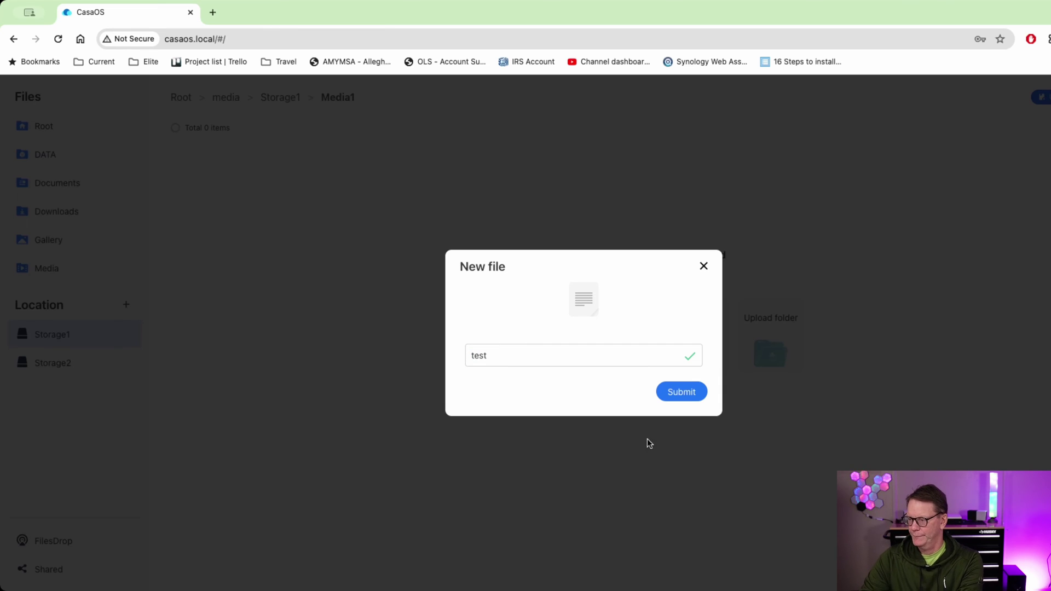
{"action": "left_click", "coordinate": [689, 395]}
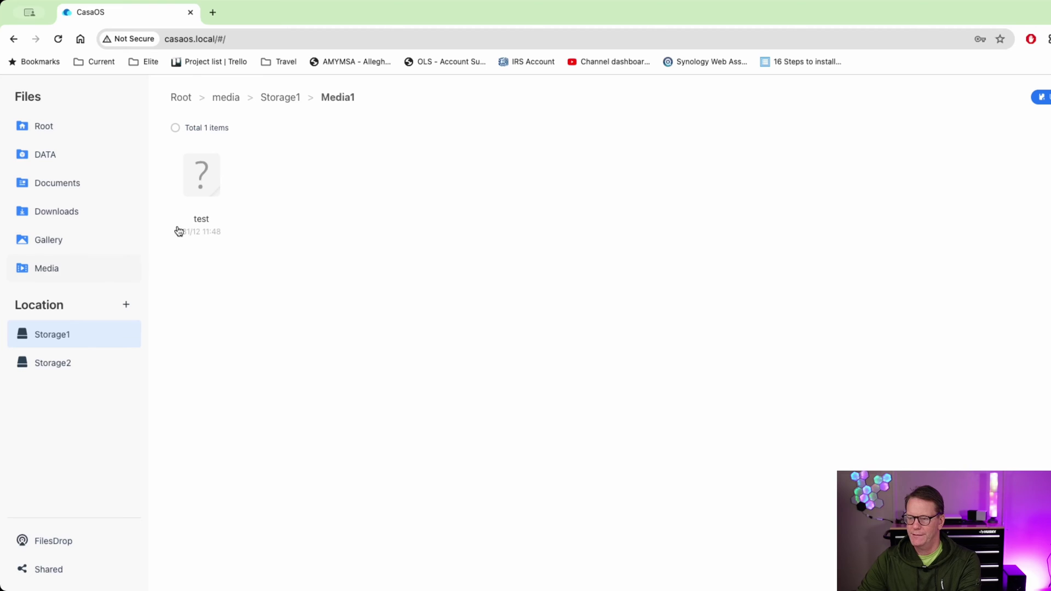
{"action": "key", "text": "Escape"}
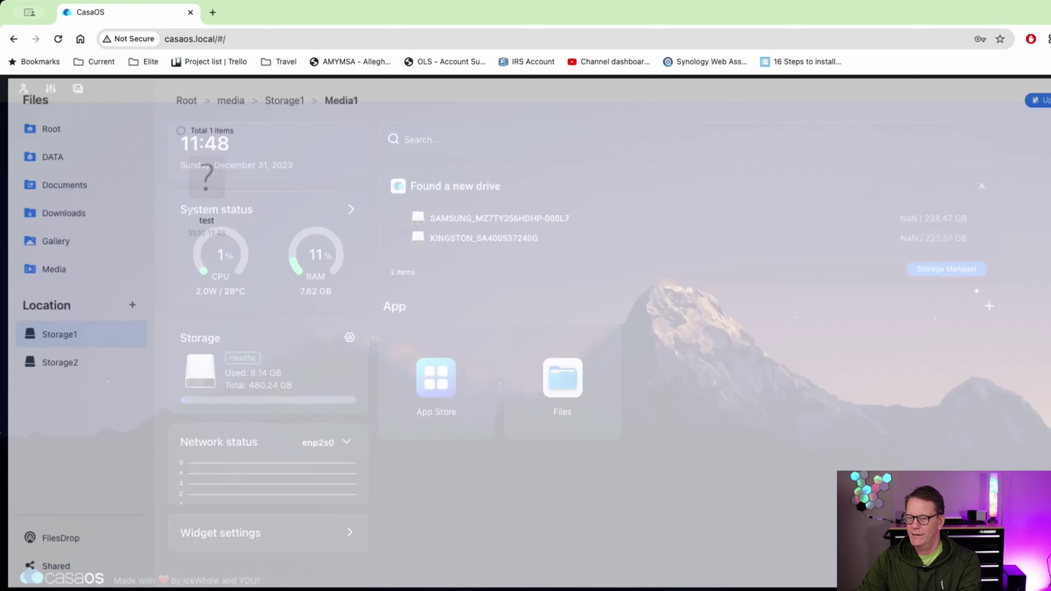
Install OpenSpeedTest from the App Store and let it continue in the background.
{"action": "left_click", "coordinate": [436, 377]}
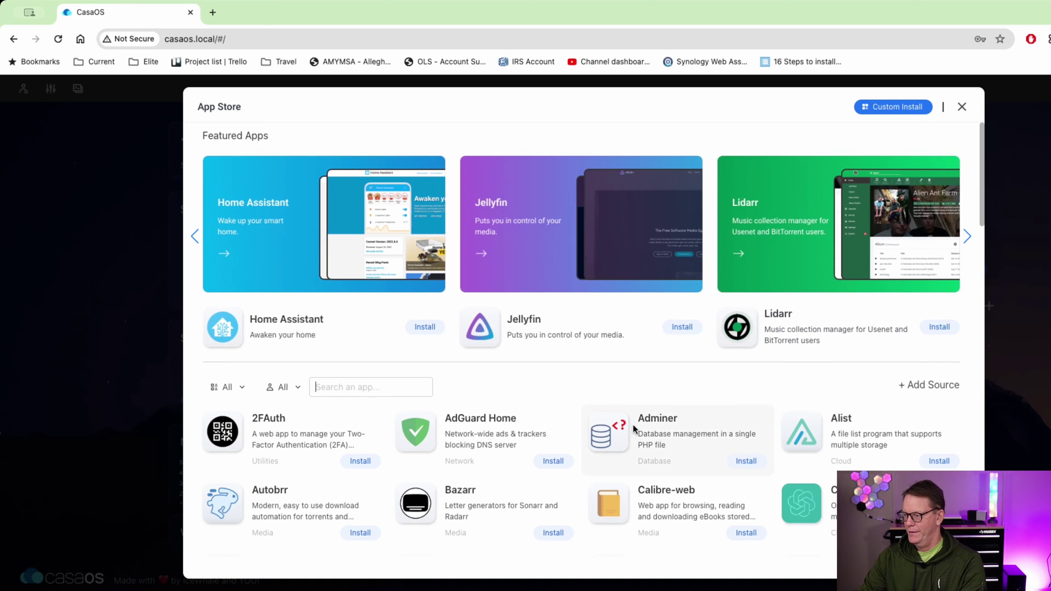
{"action": "scroll", "coordinate": [633, 425], "scroll_direction": "down", "scroll_amount": 10}
{"action": "scroll", "coordinate": [632, 424], "scroll_direction": "down", "scroll_amount": 6}
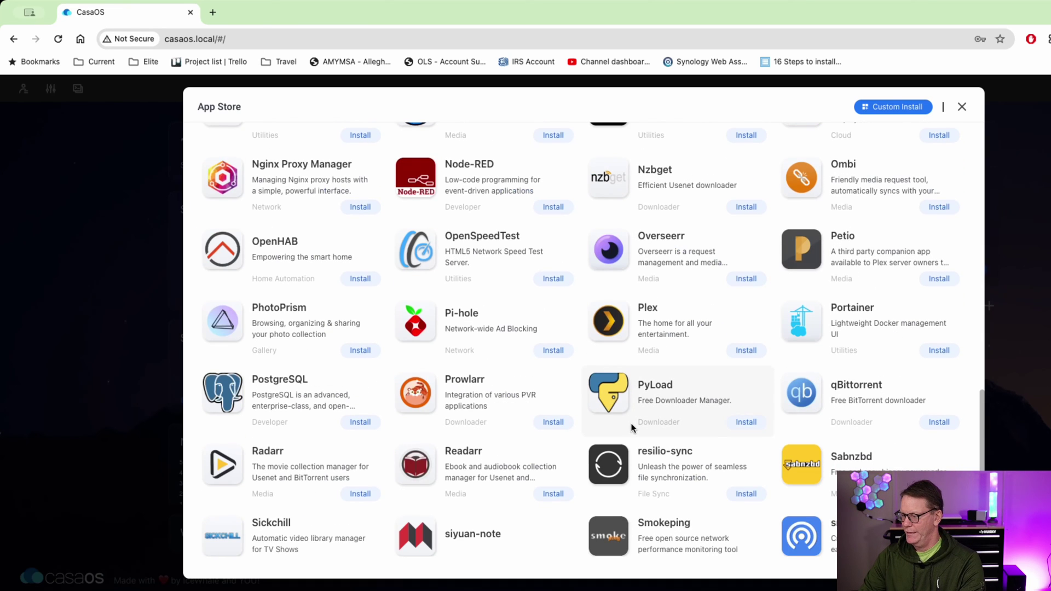
{"action": "scroll", "coordinate": [633, 427], "scroll_direction": "down", "scroll_amount": 5}
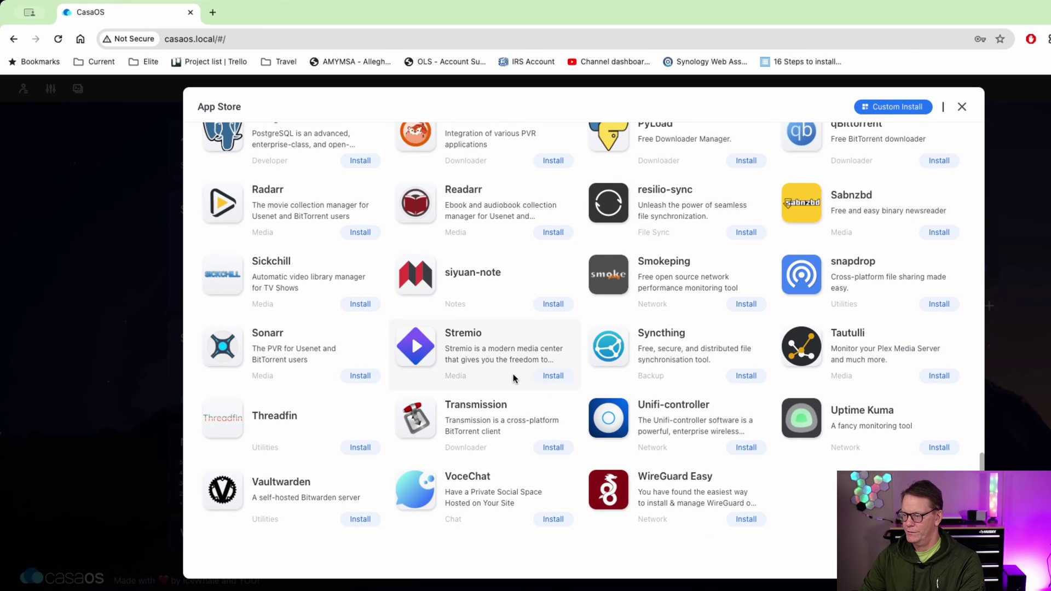
{"action": "scroll", "coordinate": [514, 375], "scroll_direction": "up", "scroll_amount": 5}
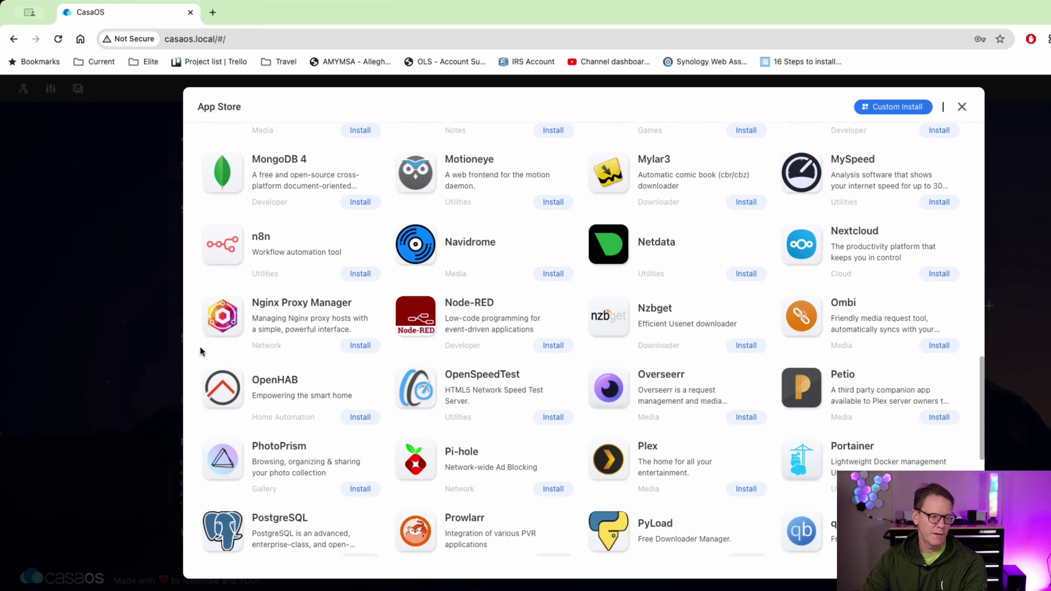
{"action": "left_click", "coordinate": [554, 418]}
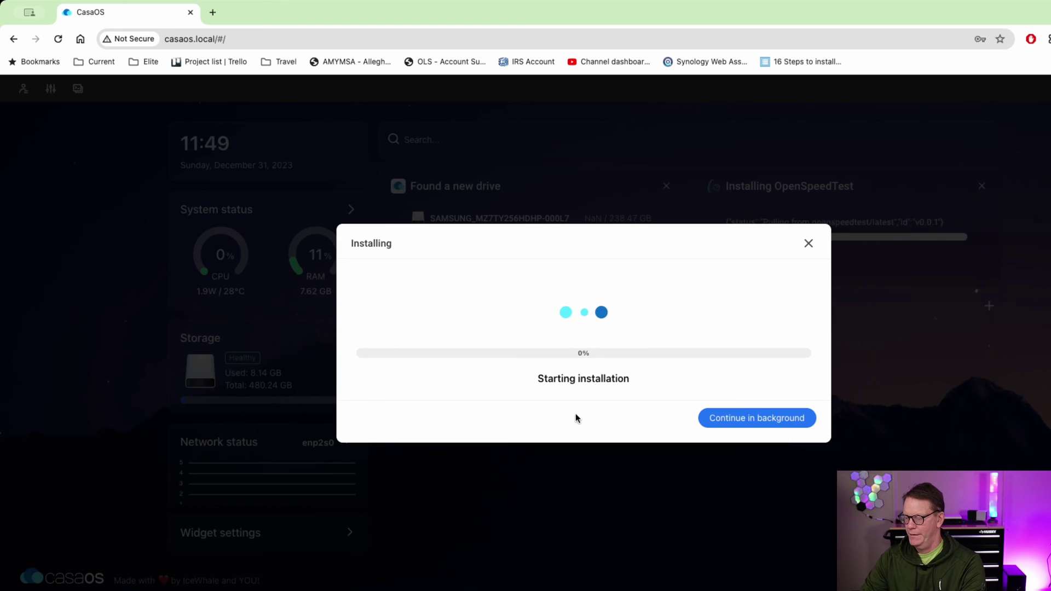
{"action": "left_click", "coordinate": [749, 419]}
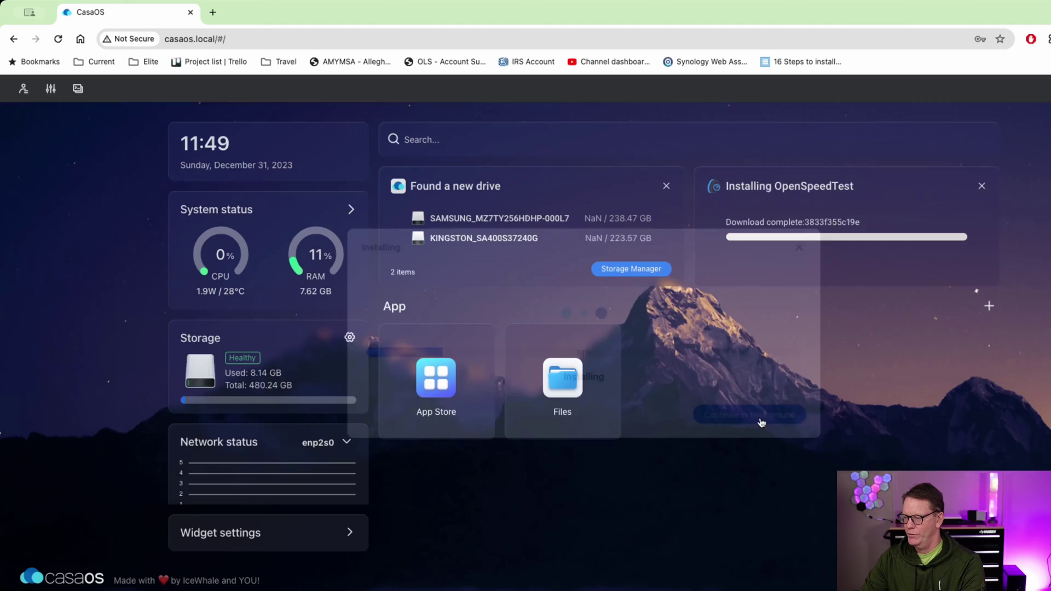
Start installing MySpeed from the App Store.
{"action": "left_click", "coordinate": [436, 378]}
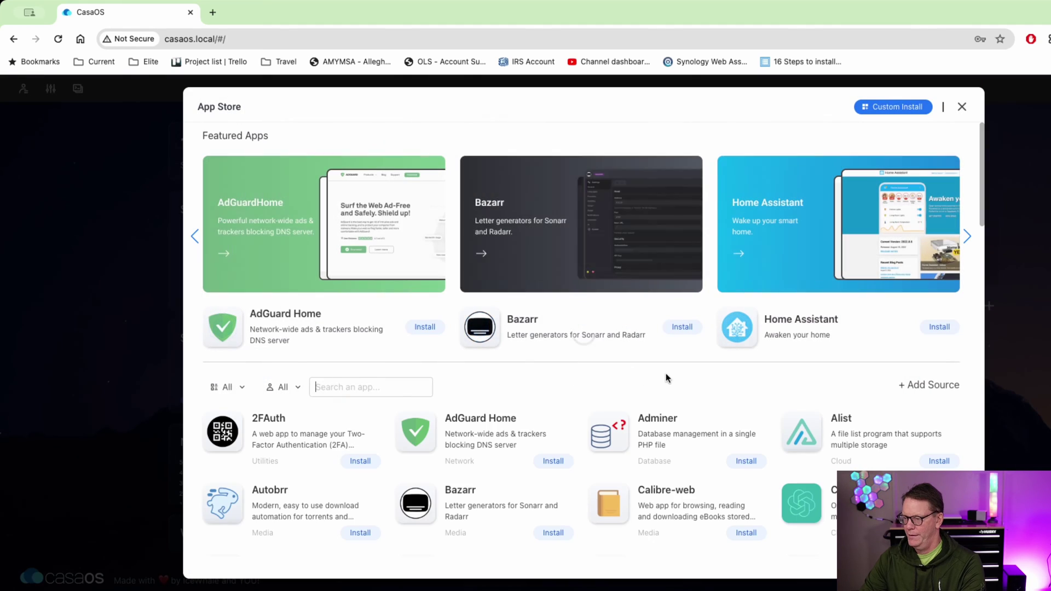
{"action": "scroll", "coordinate": [709, 390], "scroll_direction": "down", "scroll_amount": 20}
{"action": "scroll", "coordinate": [711, 383], "scroll_direction": "up", "scroll_amount": 7}
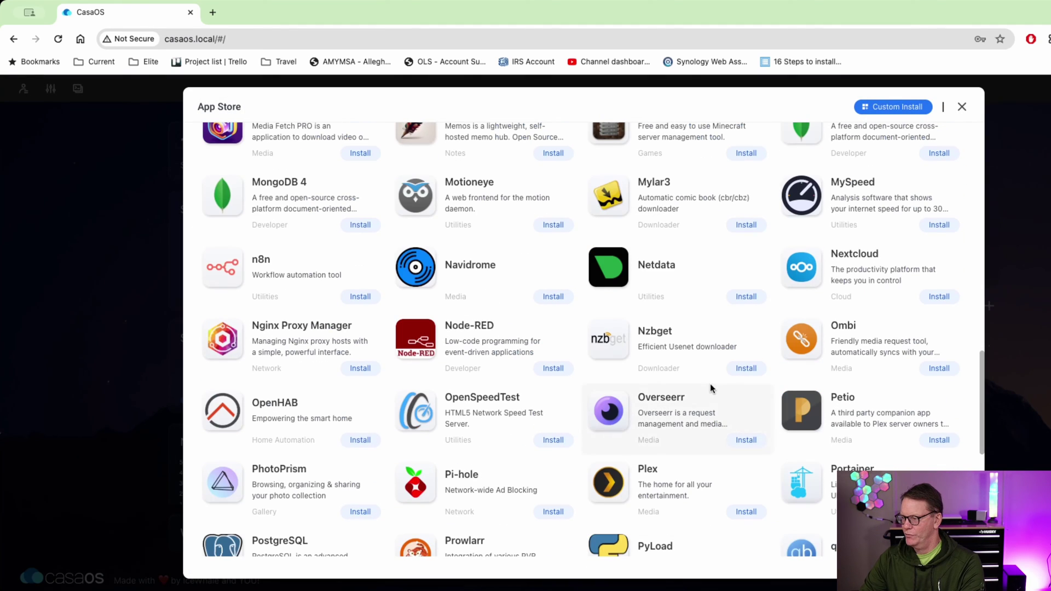
{"action": "left_click", "coordinate": [940, 225]}
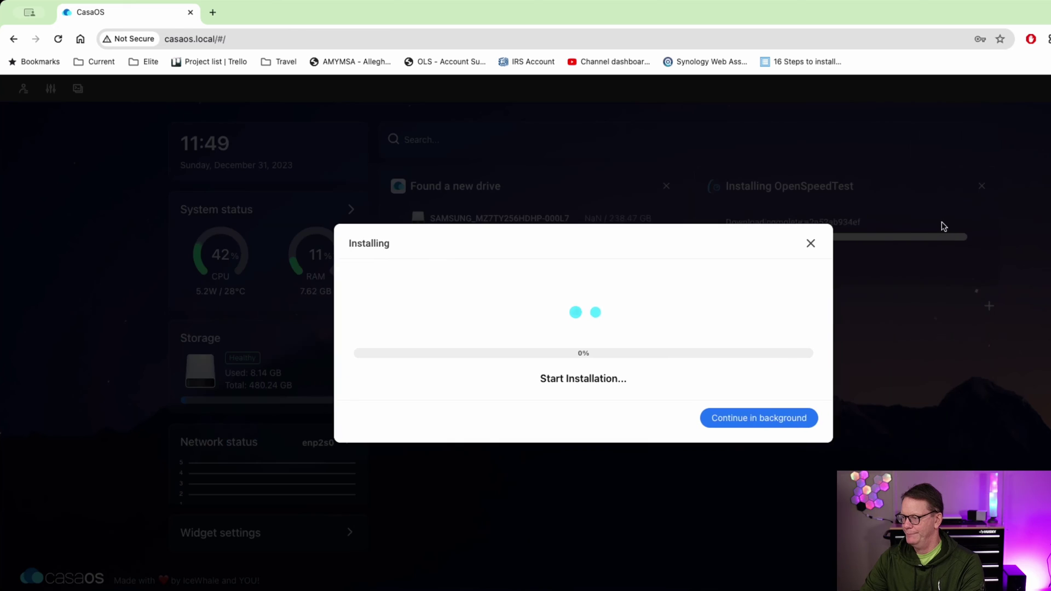
Send the MySpeed install to the background and read OpenSpeedTest's tips.
{"action": "left_click", "coordinate": [772, 418]}
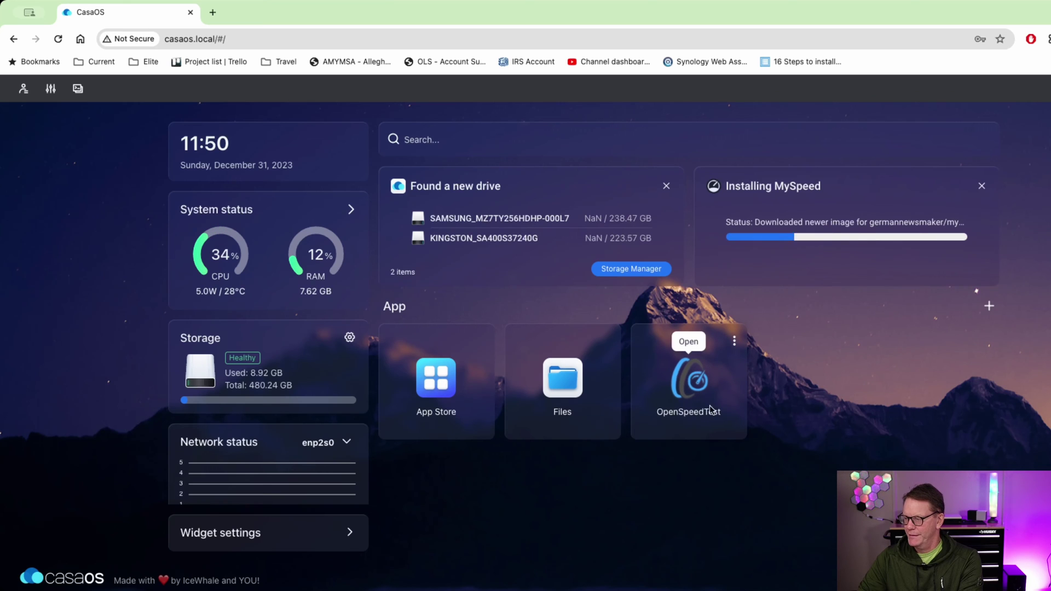
{"action": "left_click", "coordinate": [735, 343]}
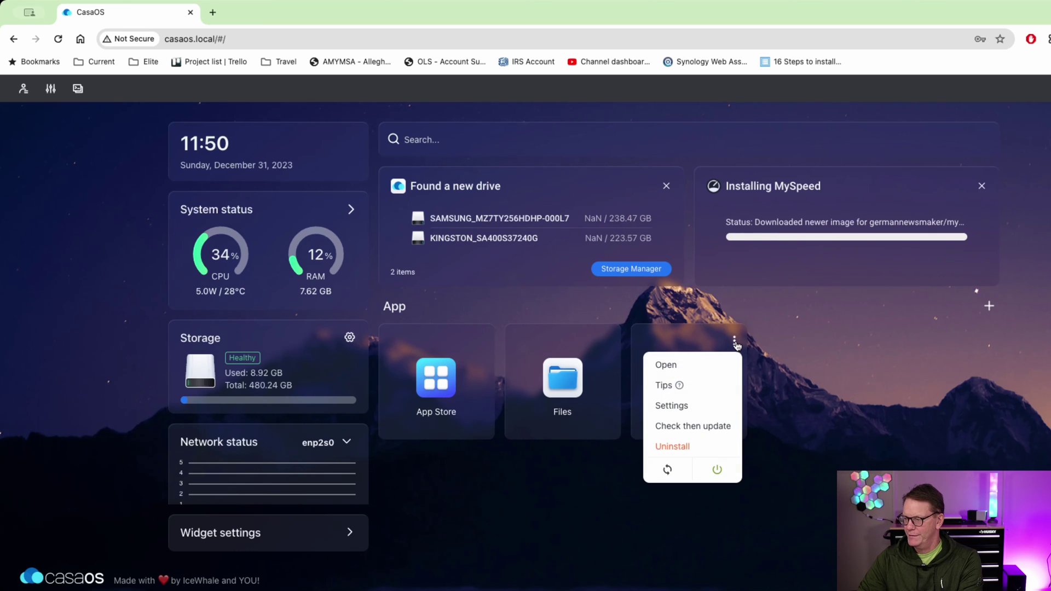
{"action": "left_click", "coordinate": [680, 388]}
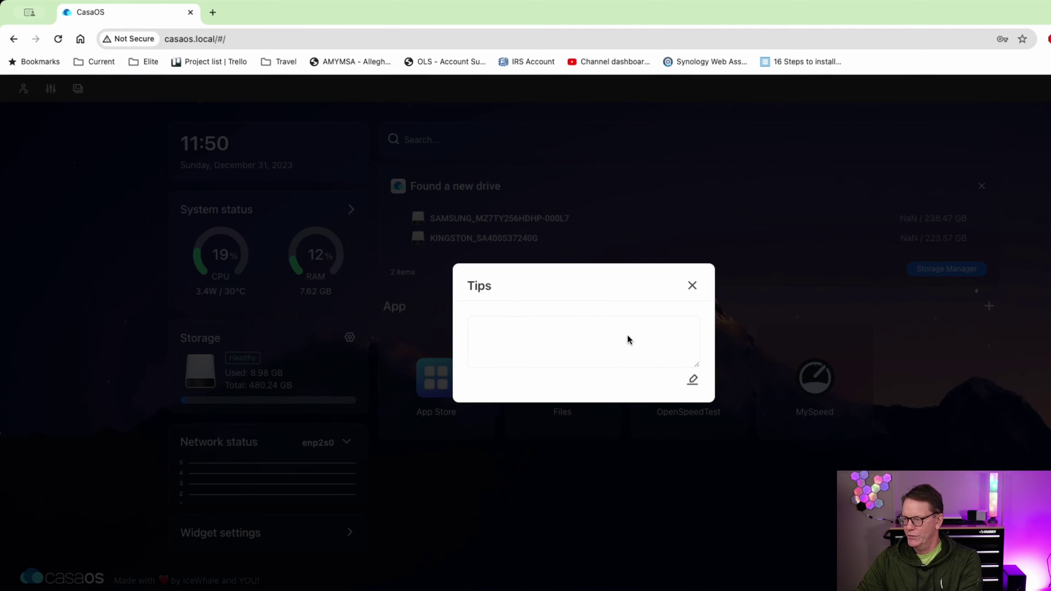
{"action": "left_click", "coordinate": [693, 287]}
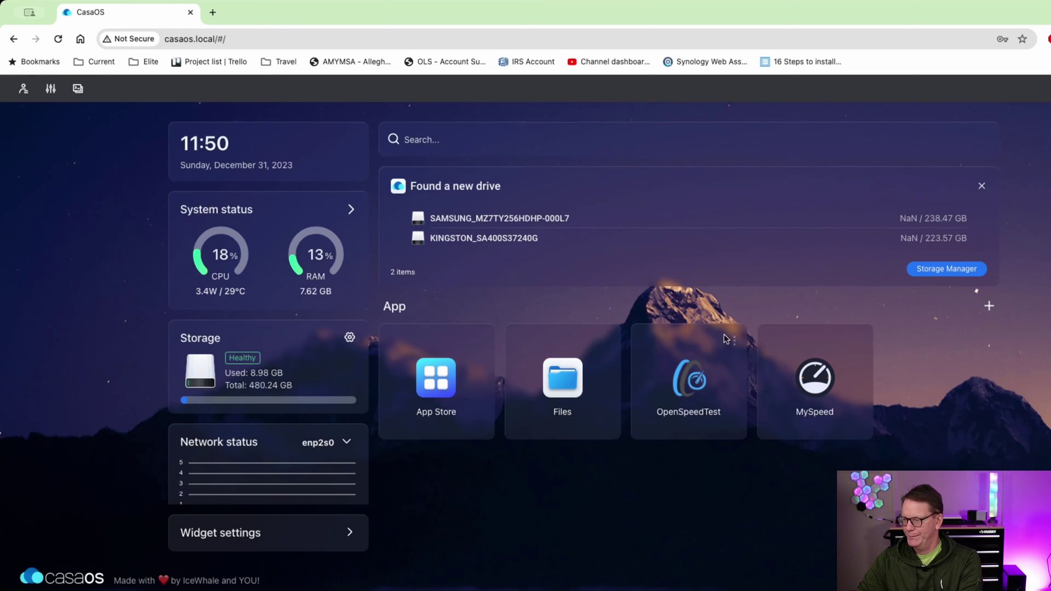
Review OpenSpeedTest's container settings, including web port 3004, and close without saving.
{"action": "left_click", "coordinate": [735, 344]}
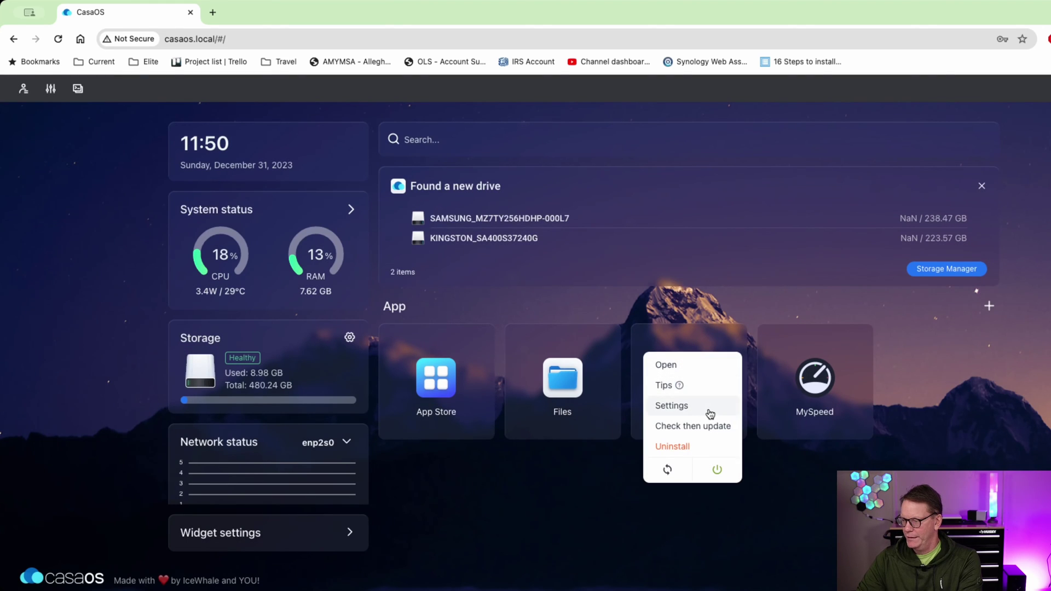
{"action": "left_click", "coordinate": [710, 409]}
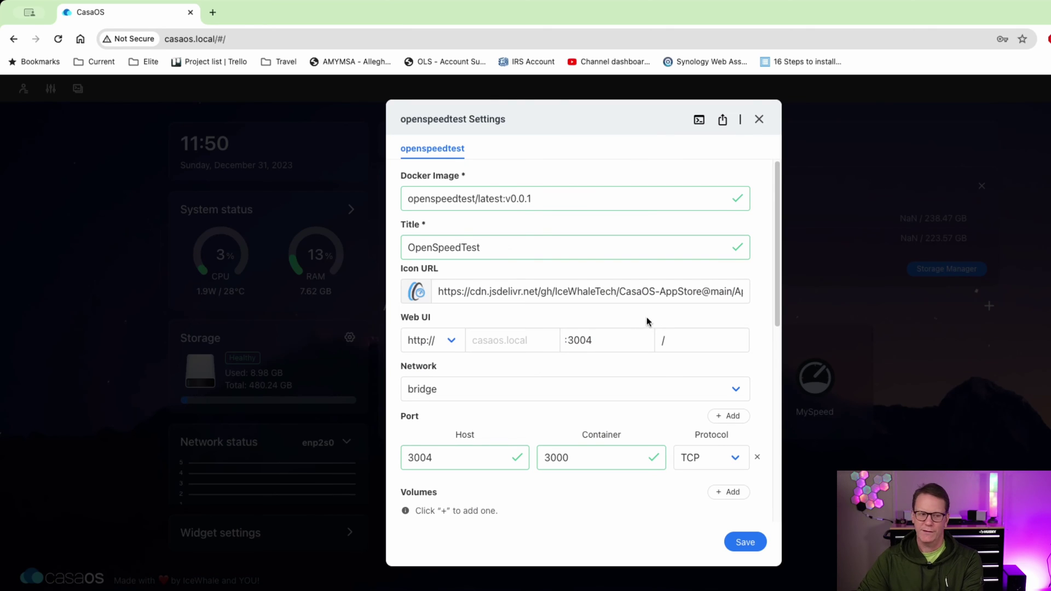
{"action": "scroll", "coordinate": [598, 311], "scroll_direction": "down", "scroll_amount": 7}
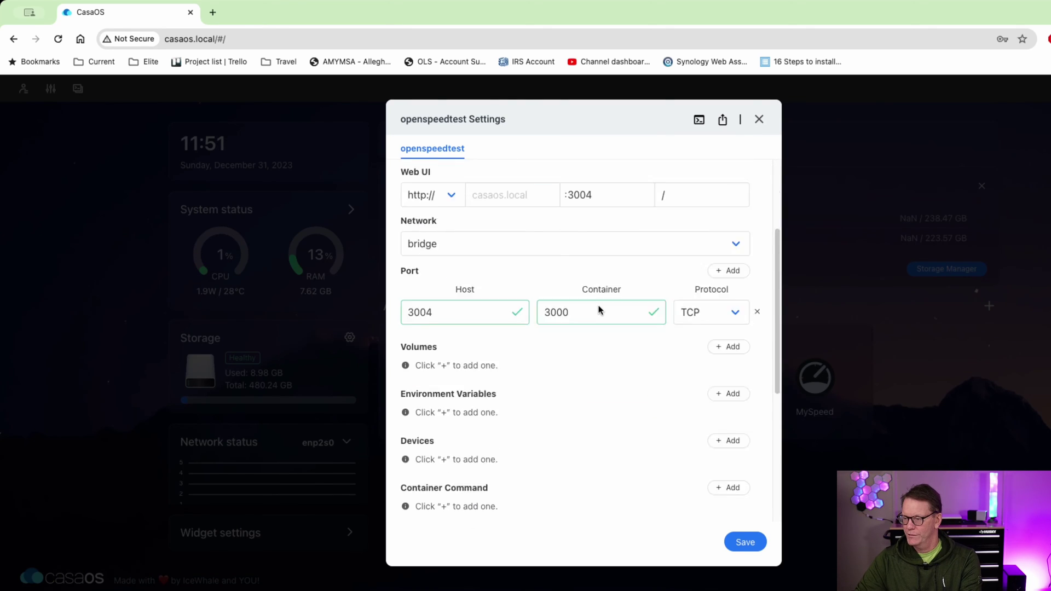
{"action": "scroll", "coordinate": [600, 307], "scroll_direction": "down", "scroll_amount": 1}
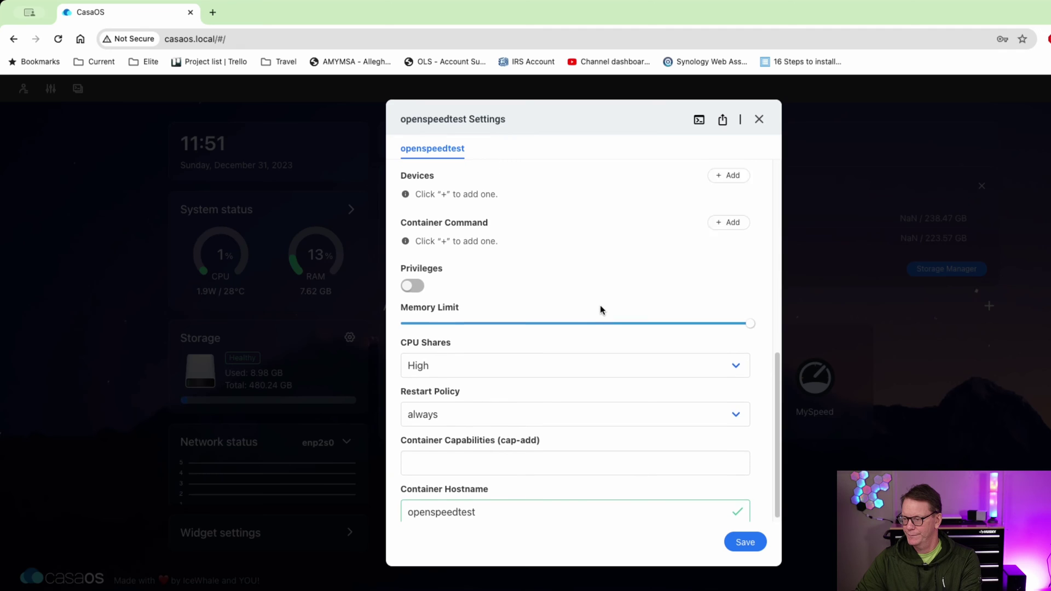
{"action": "left_click", "coordinate": [759, 120]}
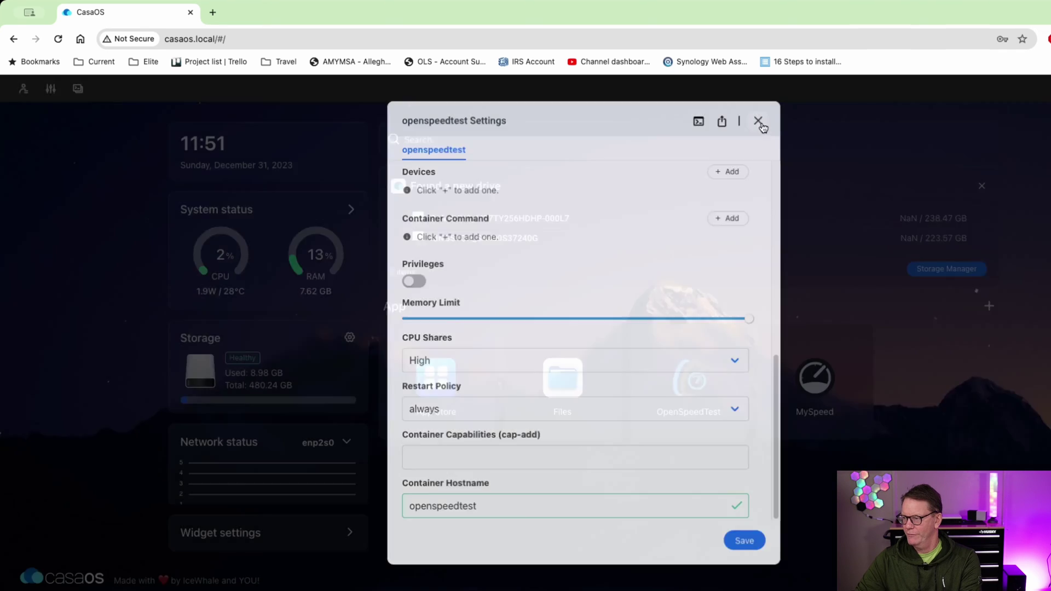
{"action": "left_click", "coordinate": [734, 343]}
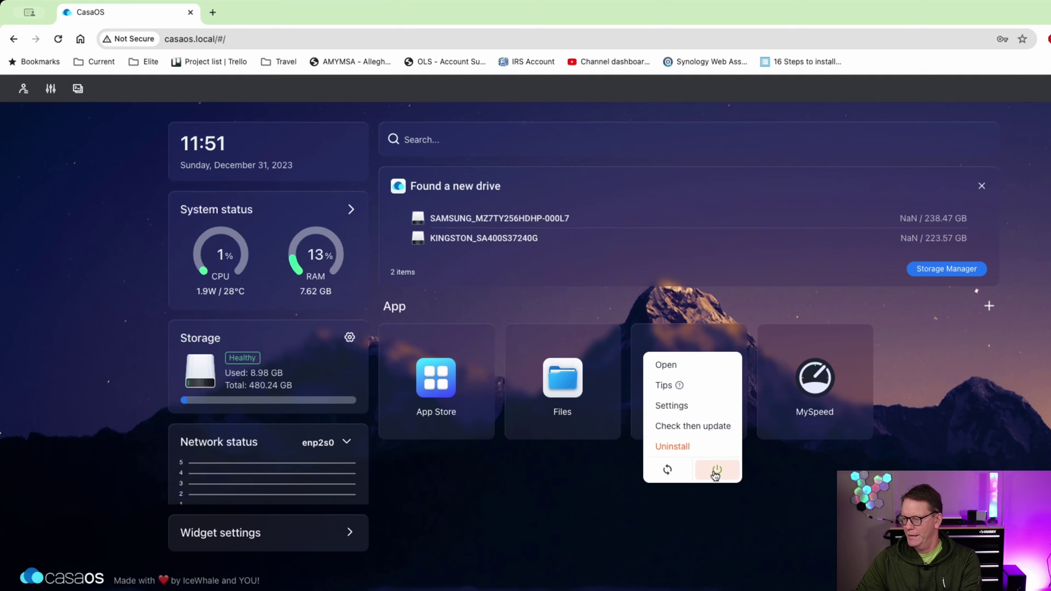
{"action": "left_click", "coordinate": [777, 478]}
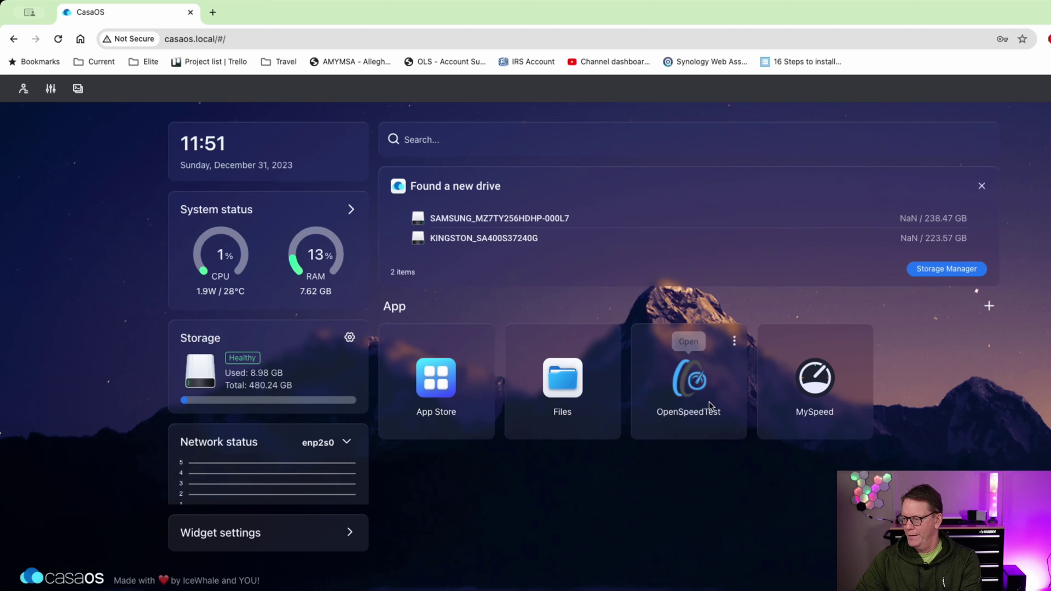
Launch OpenSpeedTest in a new tab and run a test, measuring 951.8 Mbps download and 2 ms ping.
{"action": "left_click", "coordinate": [692, 388]}
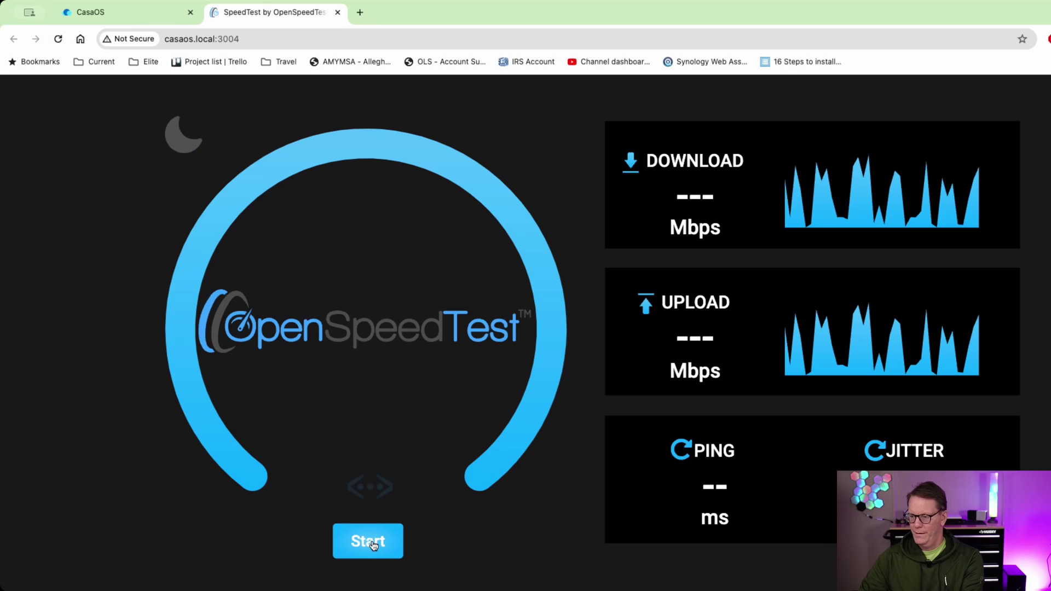
{"action": "left_click", "coordinate": [376, 547]}
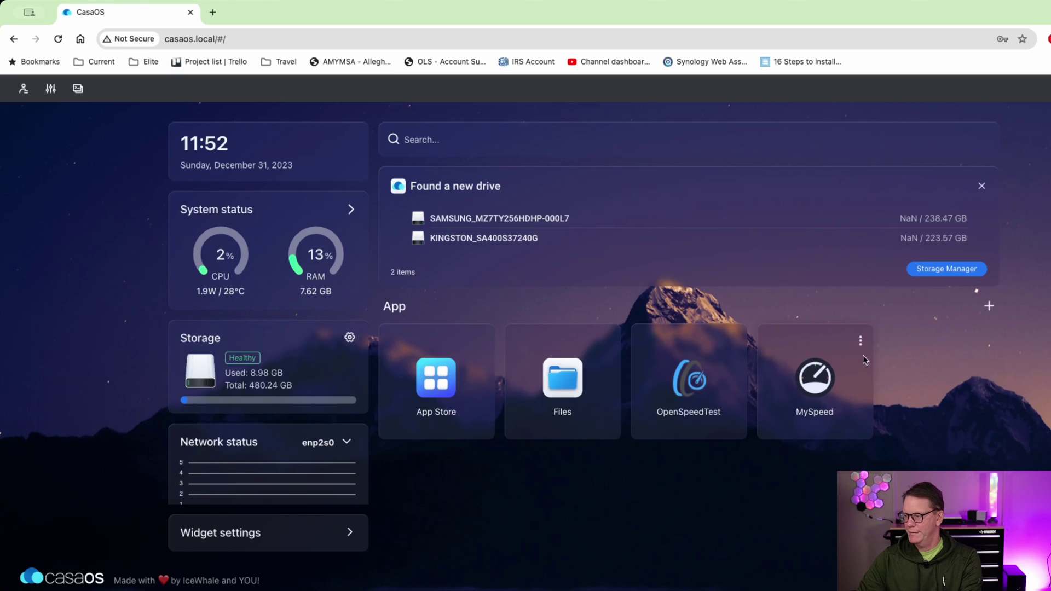
Open MySpeed at casaos.local:5216, accept the Ookla terms, and run a speed test.
{"action": "left_click", "coordinate": [862, 342]}
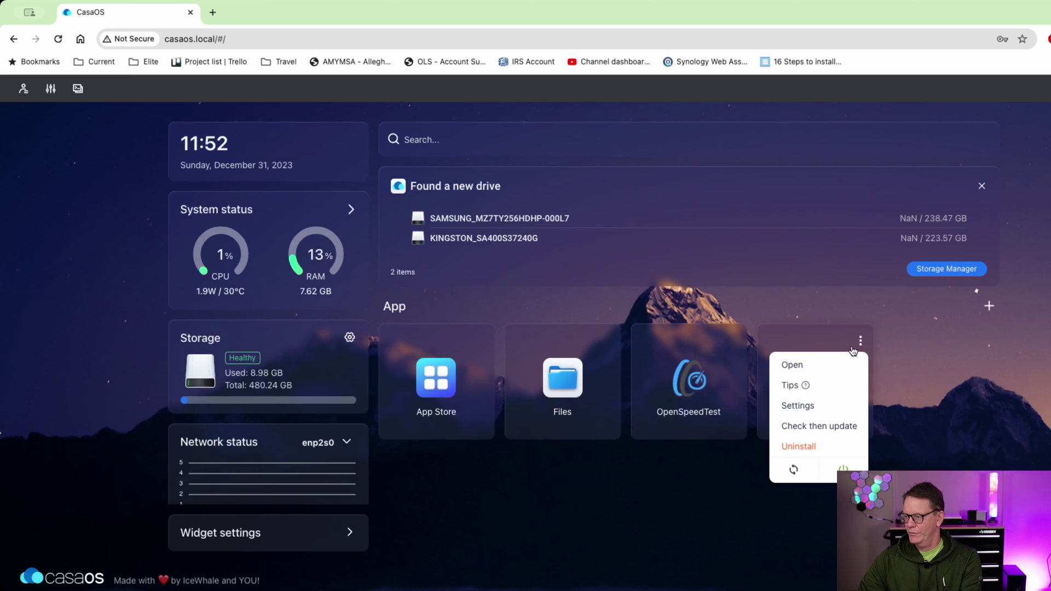
{"action": "left_click", "coordinate": [823, 342]}
{"action": "left_click", "coordinate": [817, 382]}
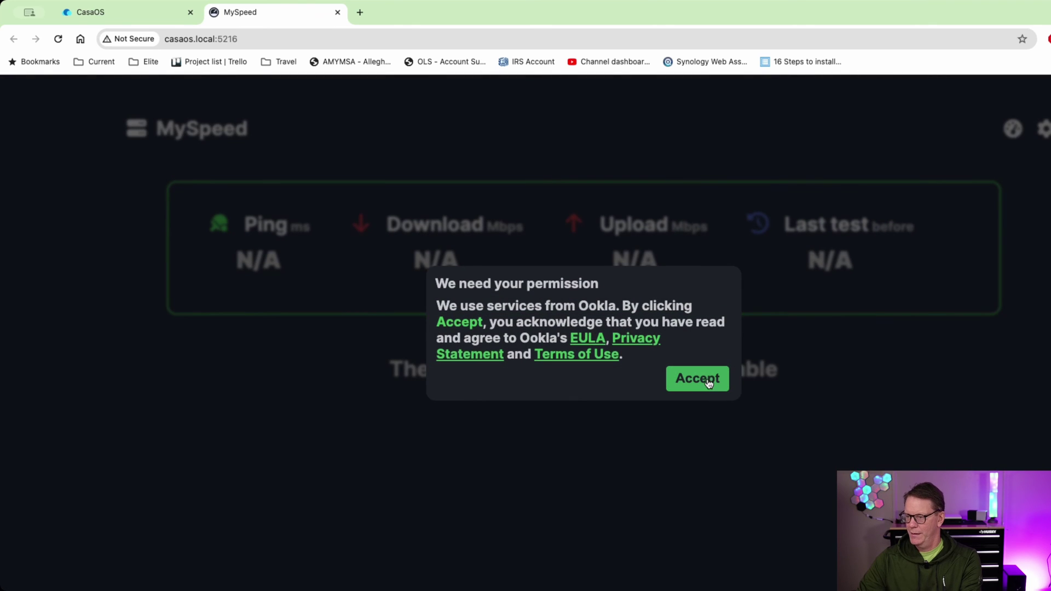
{"action": "left_click", "coordinate": [709, 383]}
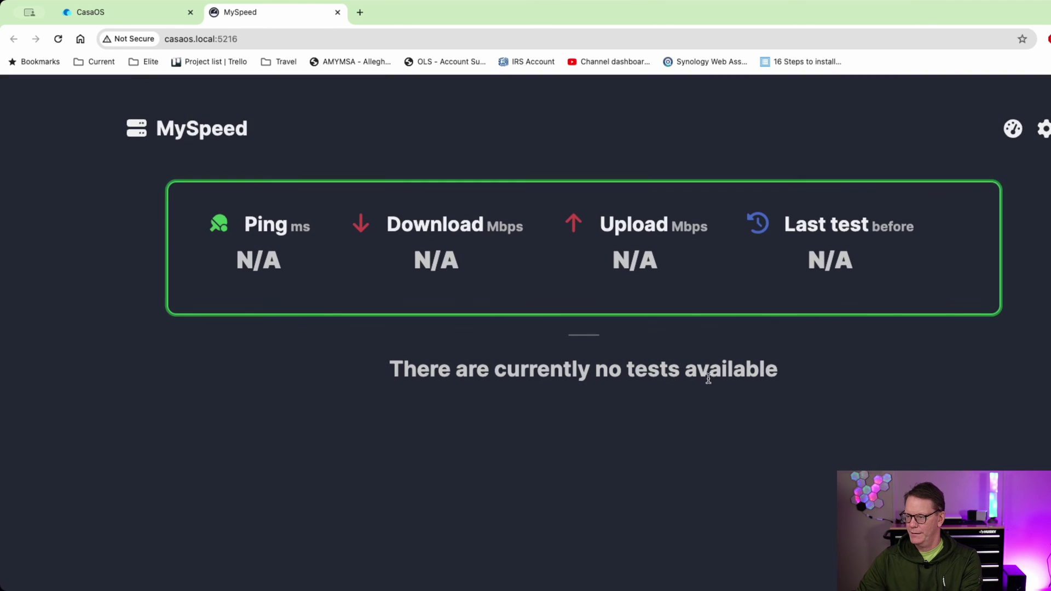
{"action": "left_click", "coordinate": [1014, 129]}
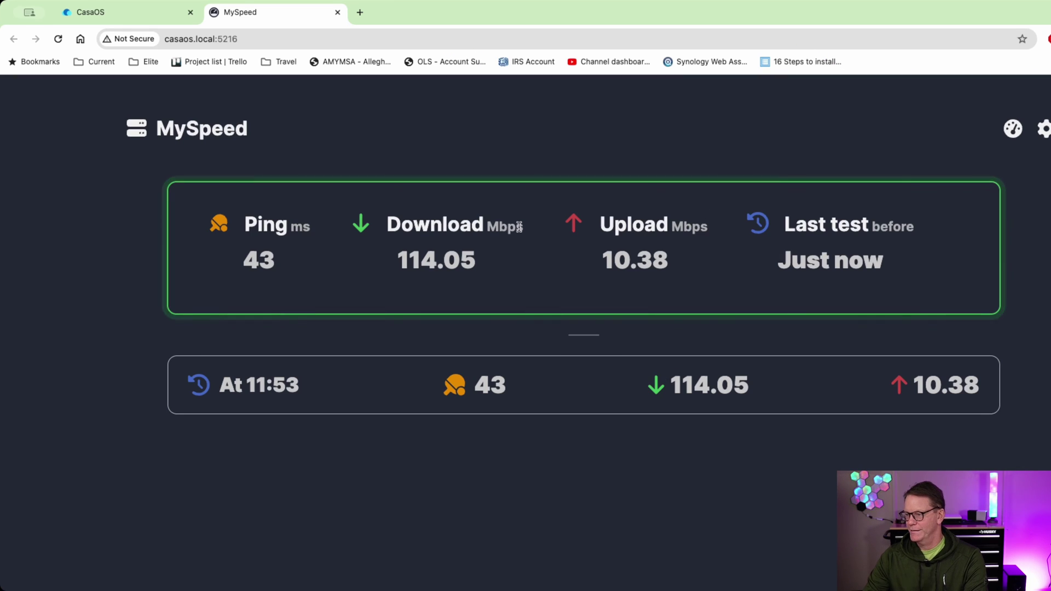